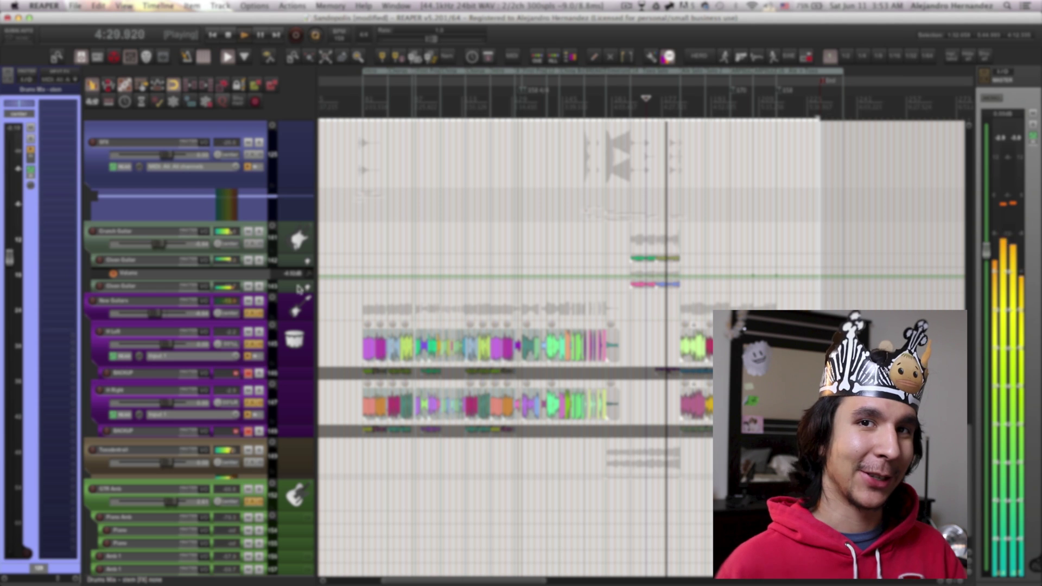
Step: Select H Right, GTR Amb, Piano Amb, and finally the Bass track so the sidebar strip follows each
click(288, 414)
click(293, 491)
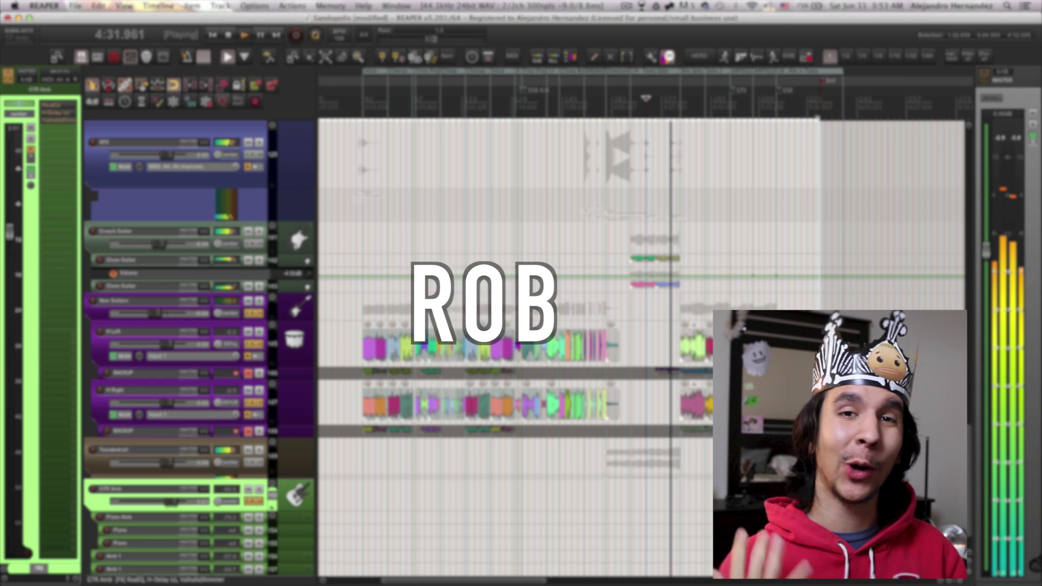
click(300, 529)
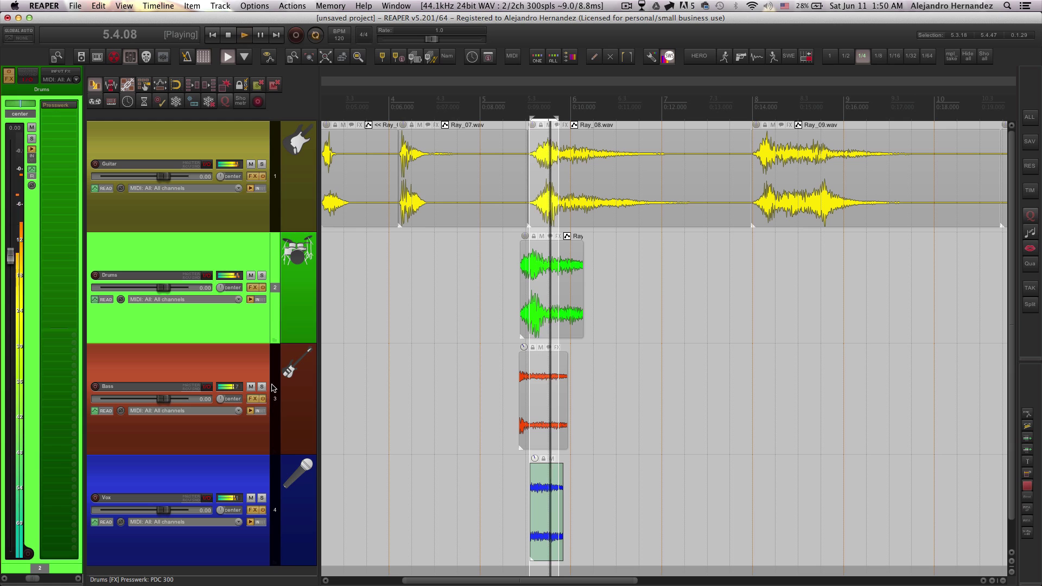
click(273, 387)
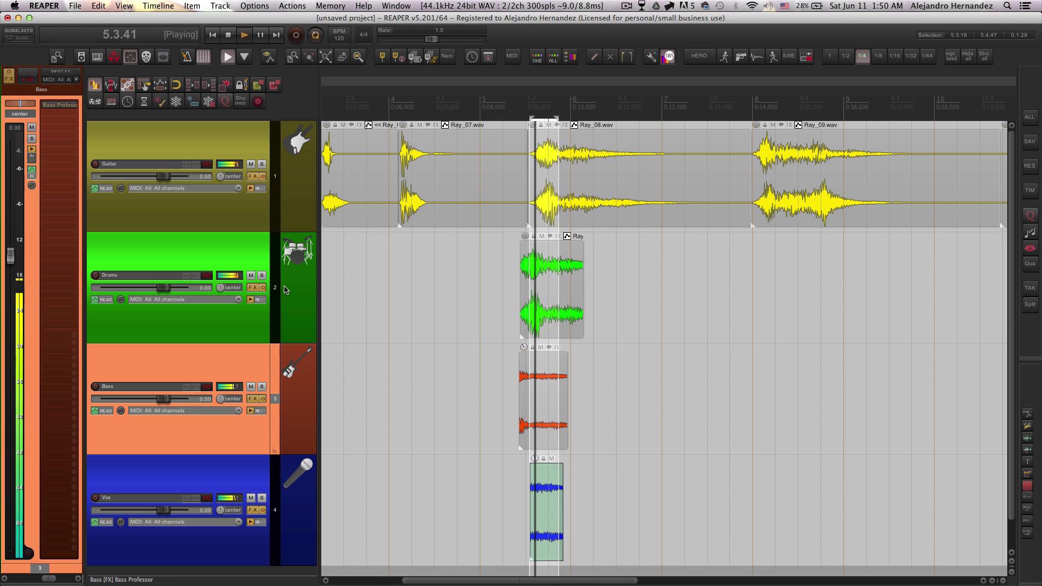
Step: Click through the Drums, Guitar and Bass tracks, then step up to select Guitar
click(295, 260)
click(296, 213)
click(296, 257)
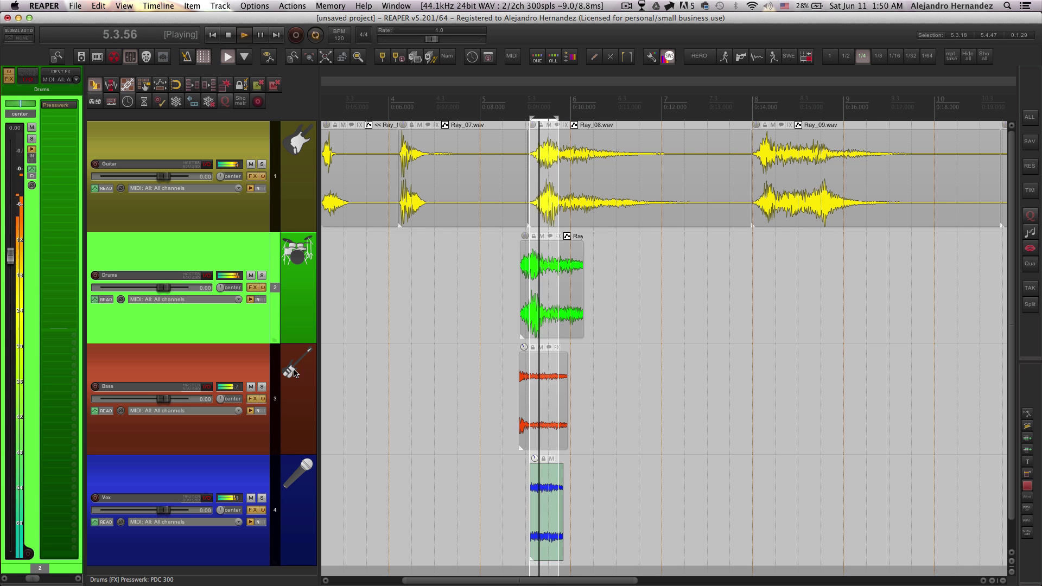
click(293, 374)
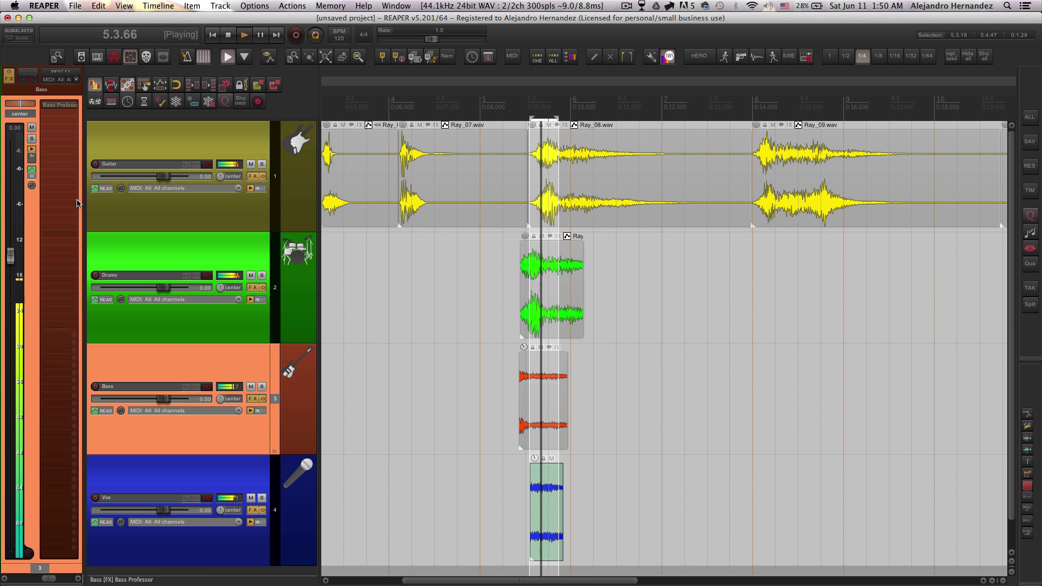
key(Up)
key(Up)
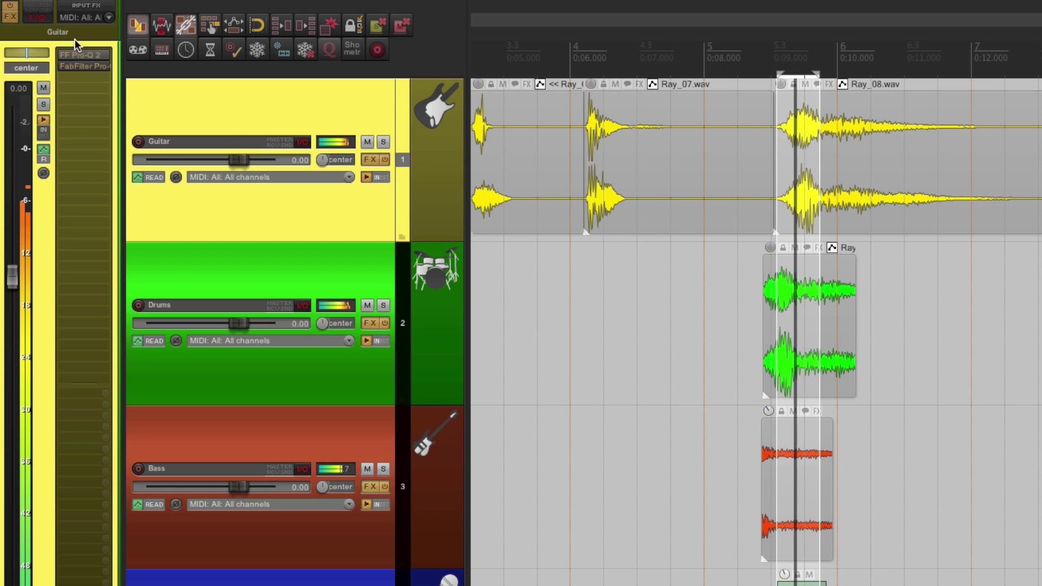
Step: Pan the Guitar track to 36%R and lower its volume fader to -1.65
double_click(58, 32)
drag(31, 51, 37, 47)
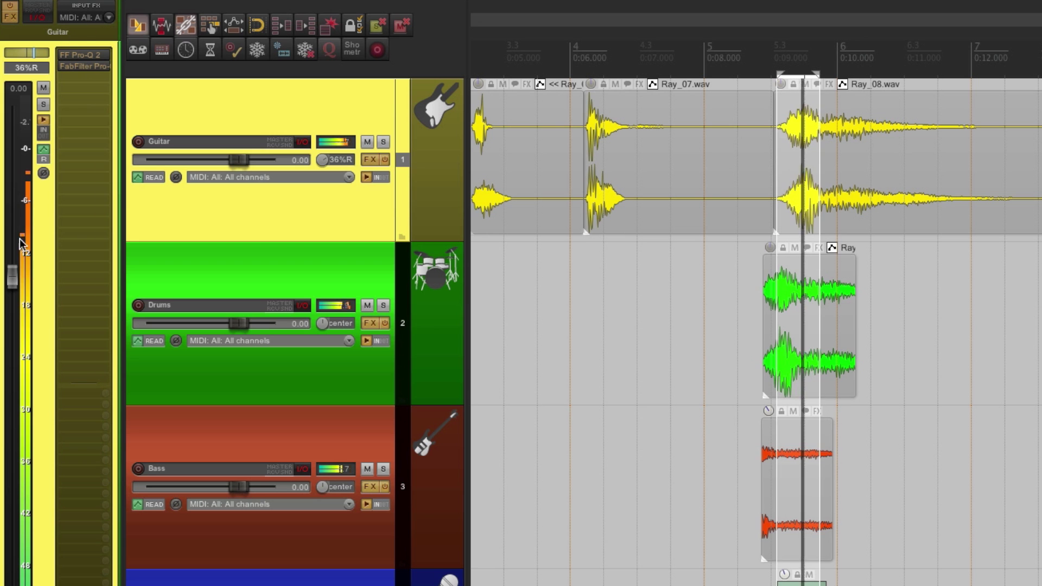
drag(12, 277, 85, 378)
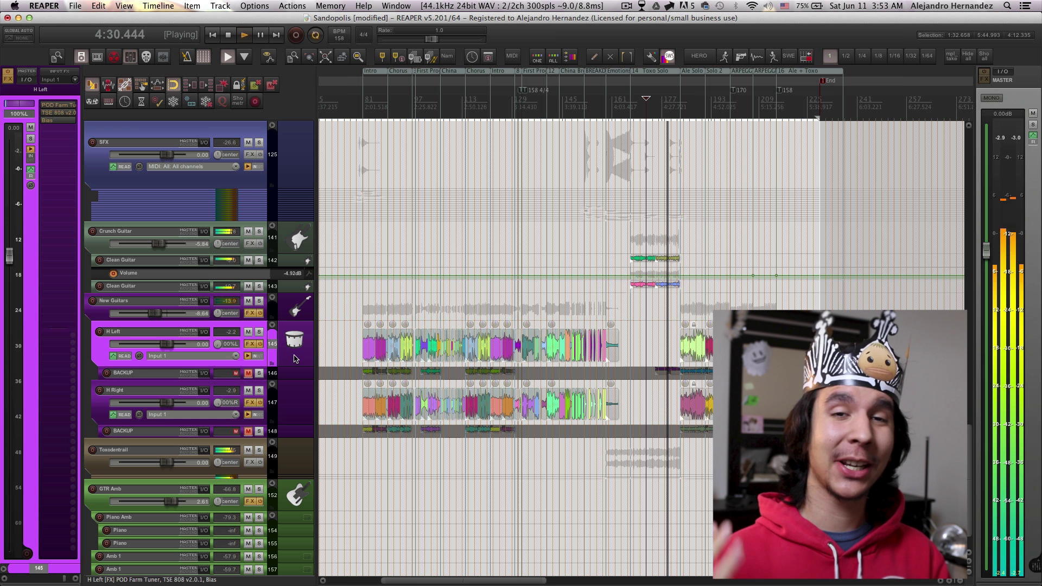
click(294, 407)
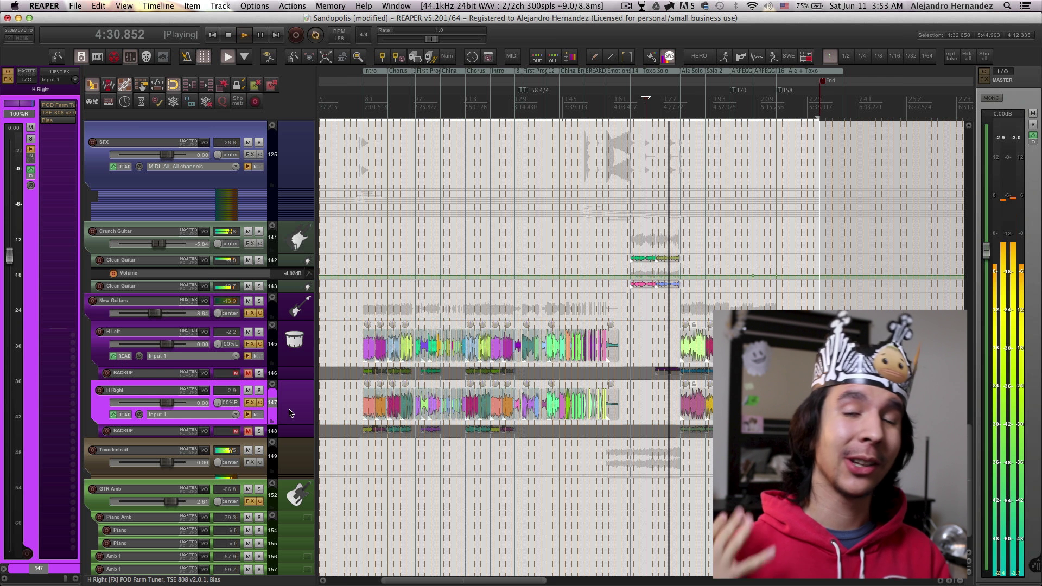
Step: Step through the Toxodentrail, GTR Amb, Piano Amb and Piano tracks in the Sandopolis project
click(295, 462)
click(294, 502)
click(298, 530)
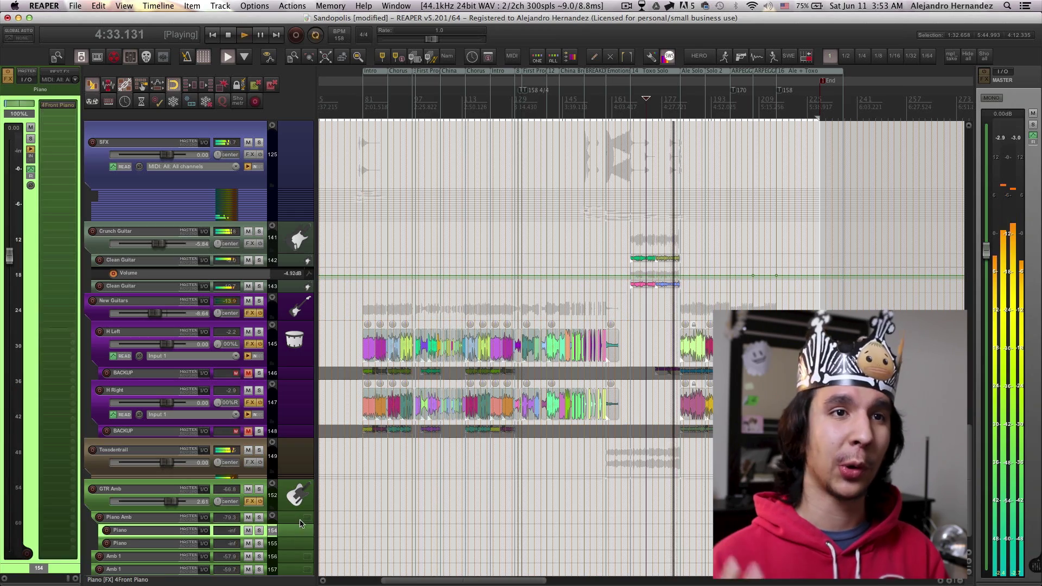
click(297, 517)
click(304, 543)
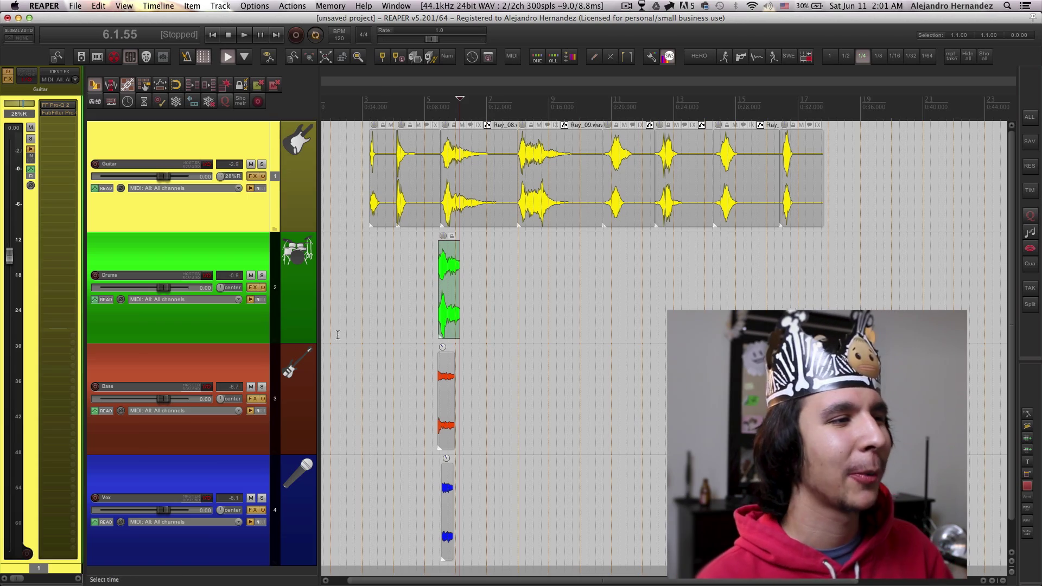
key(Down)
key(Down)
key(Down)
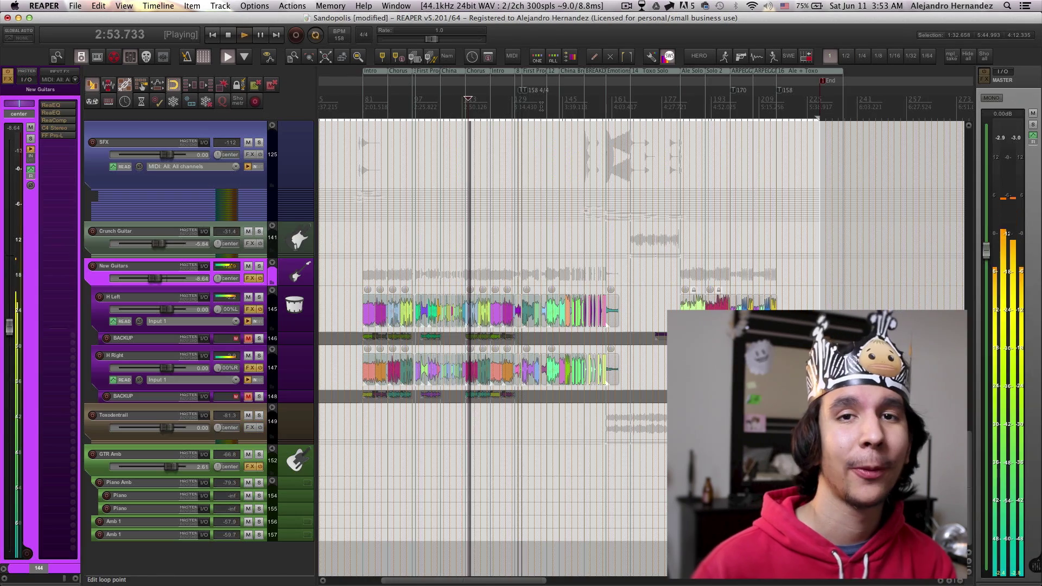
Step: Move the play position to about 3:30, select Crunch Guitar, then move it to about 4:20
click(541, 103)
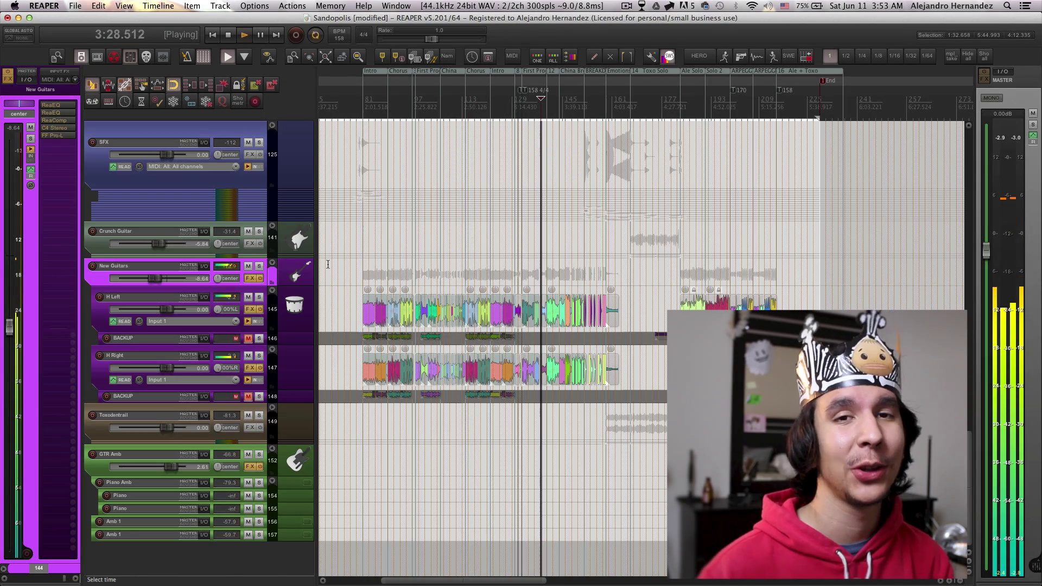
click(278, 239)
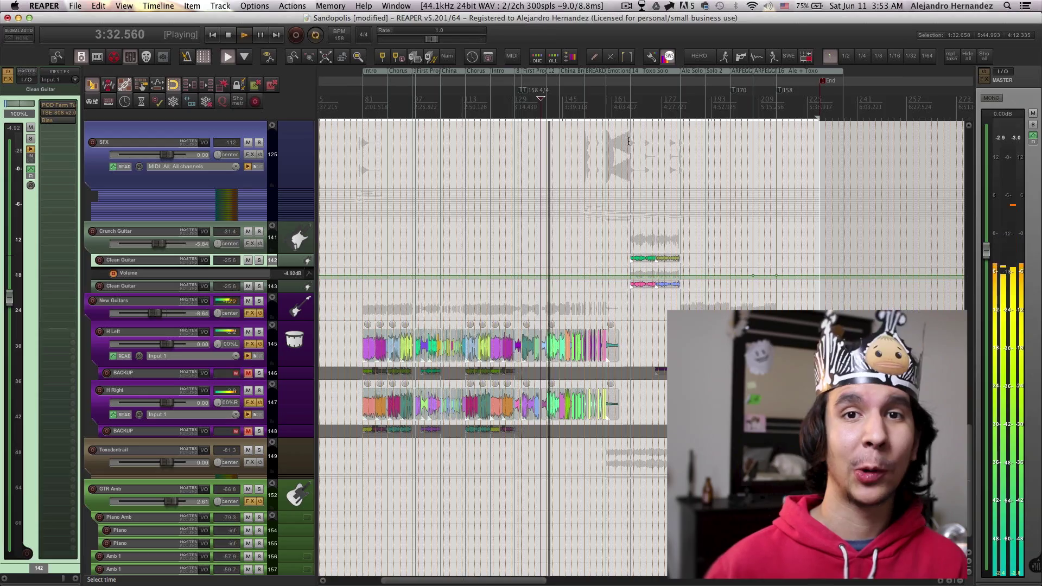
click(646, 103)
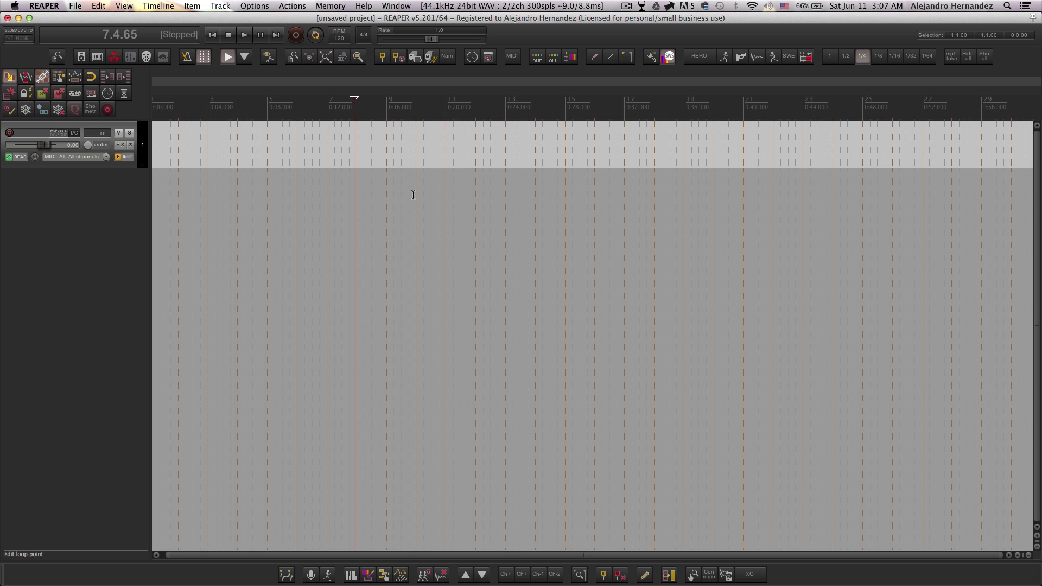
Step: Recall screensets with F7, F8, F9 and F10, then F7, F8 and F9 again, ending on mixing
key(F7)
key(F8)
key(F9)
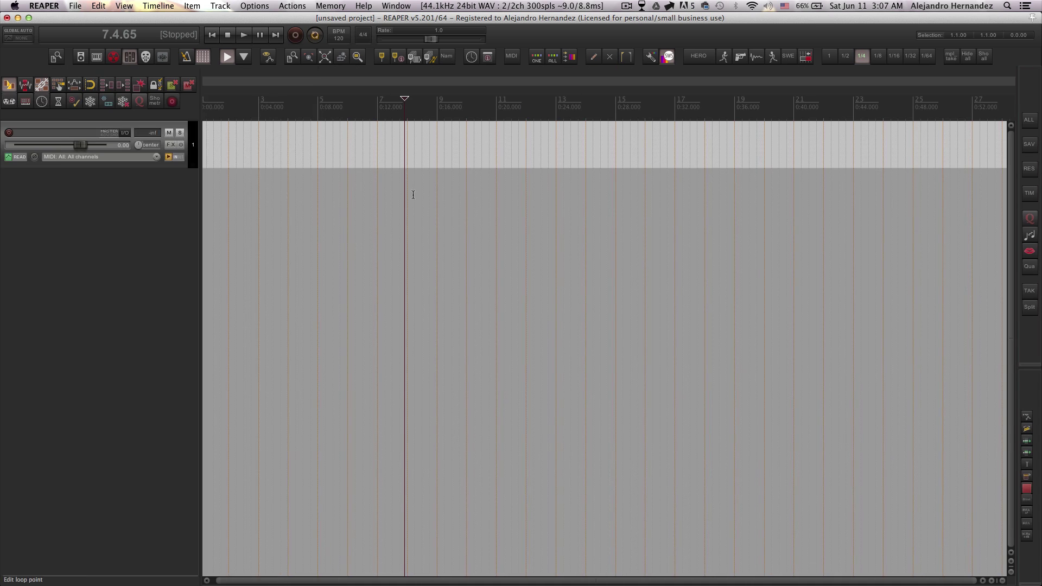
key(F10)
key(F7)
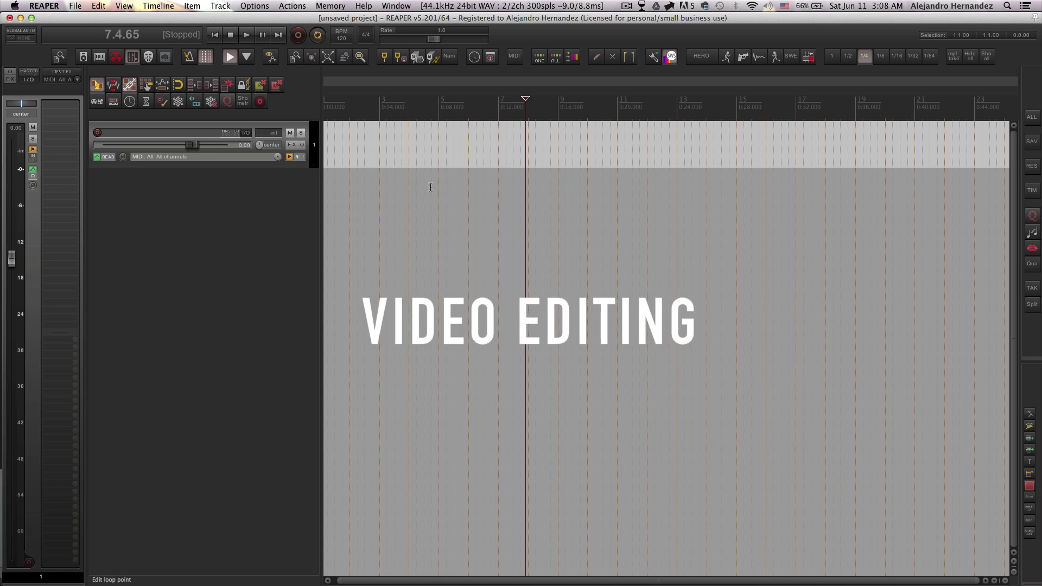
key(F8)
key(F9)
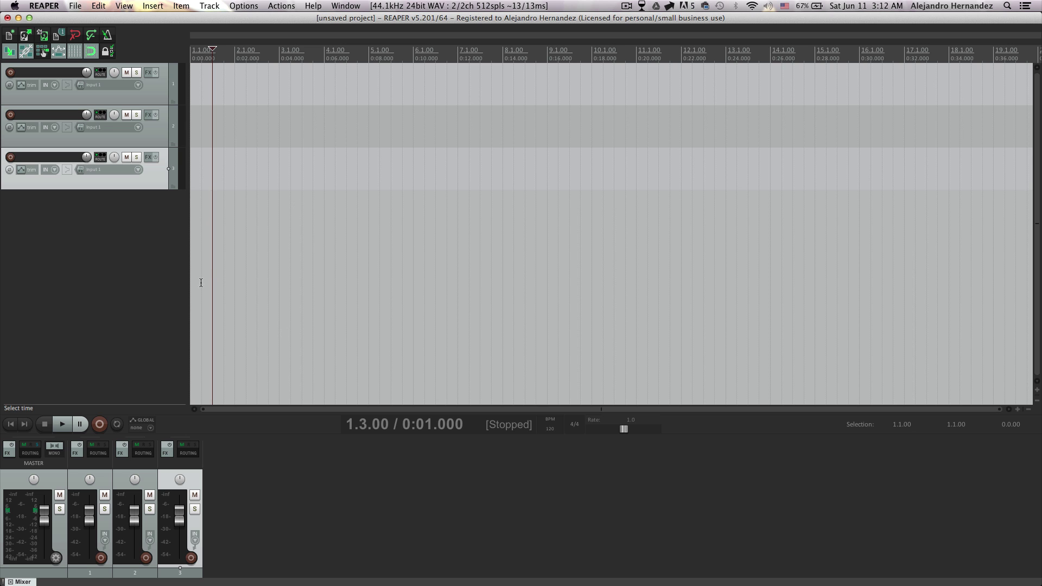
Step: In the Screensets/Layouts manager, store the current layout in window slot 1 named 'Mixer In'
click(125, 5)
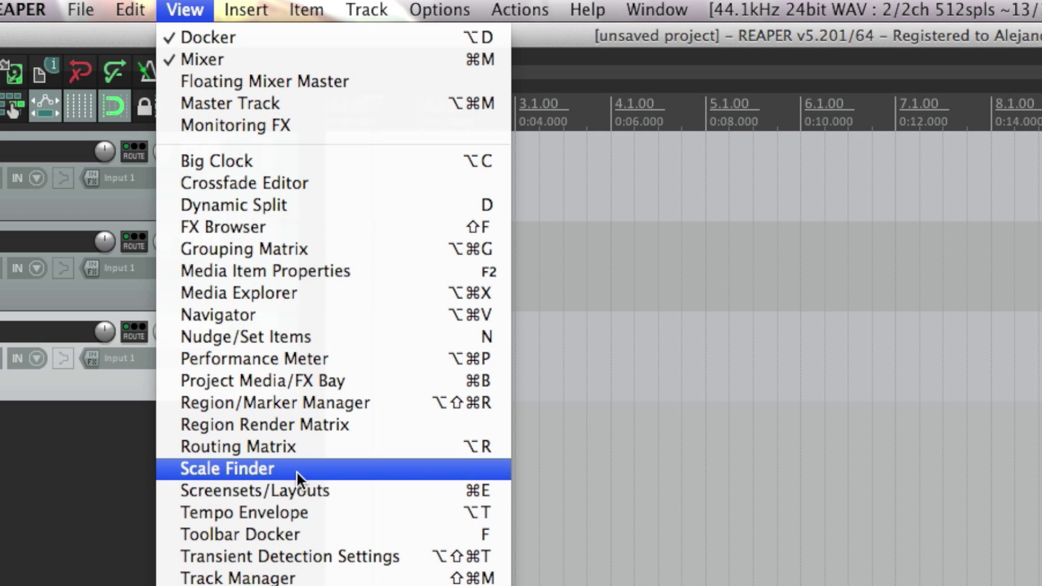
click(278, 496)
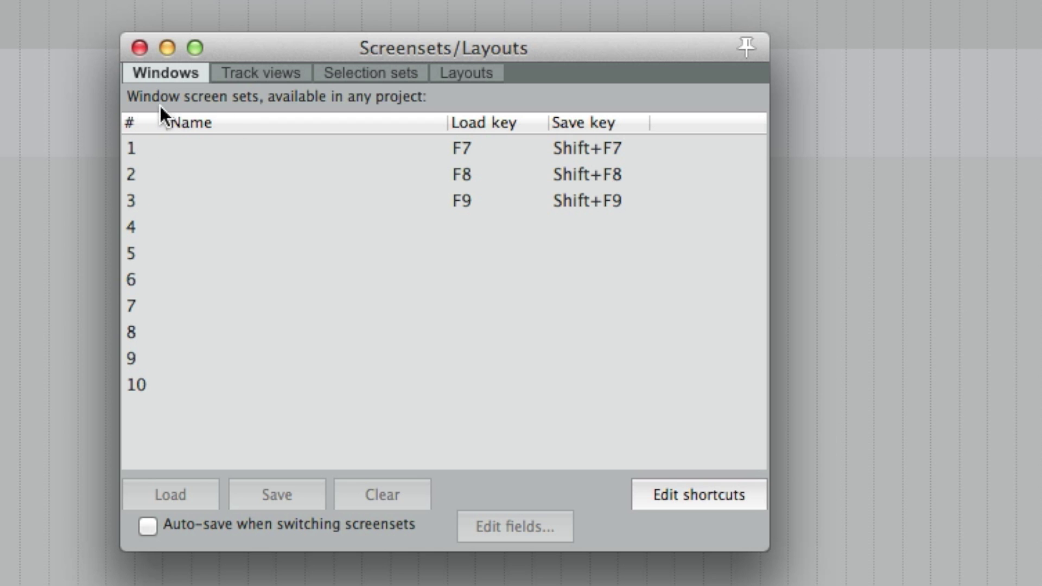
key(Down)
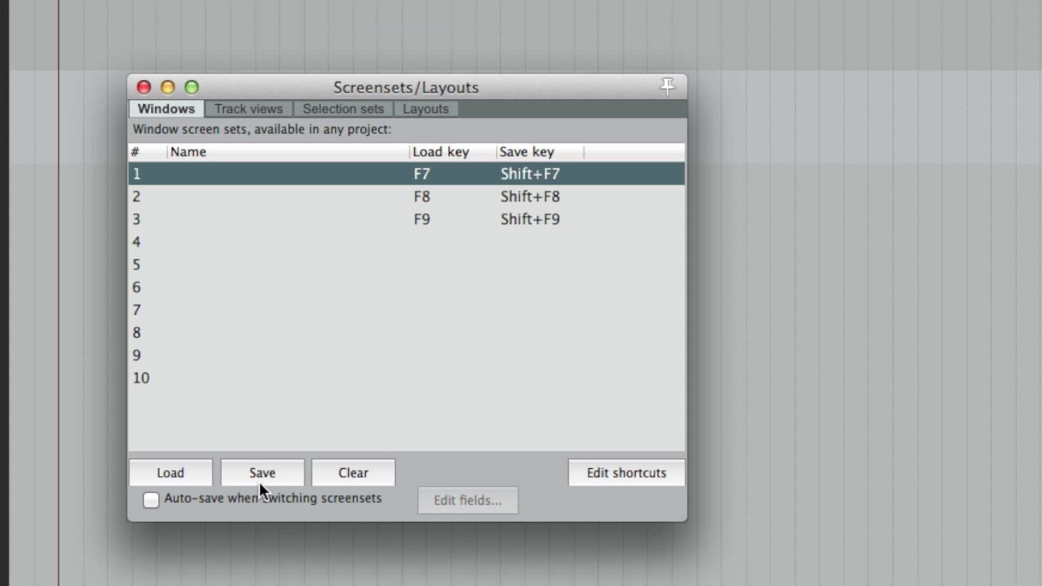
click(259, 477)
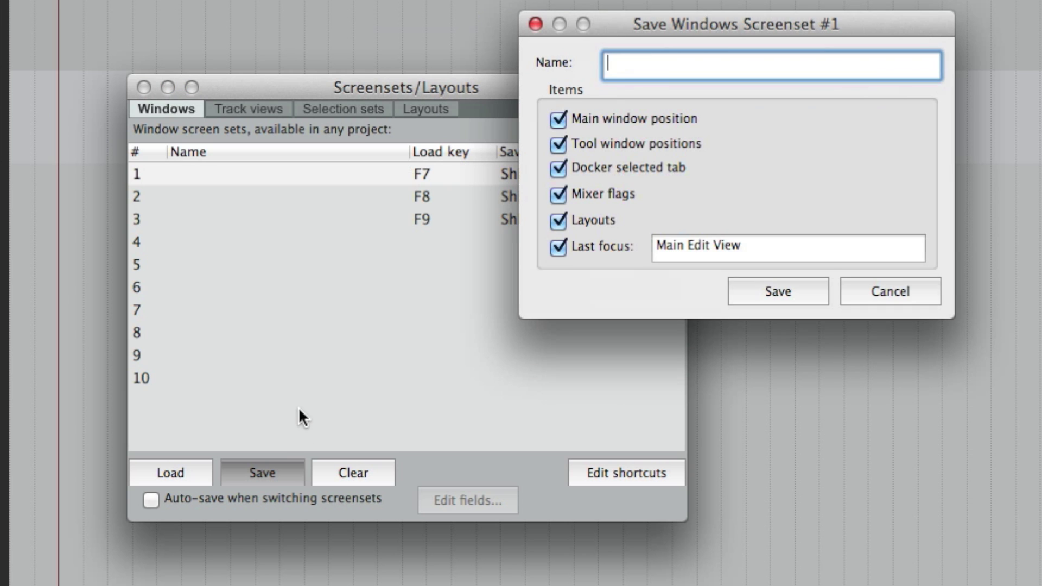
text(Mixer In)
key(Return)
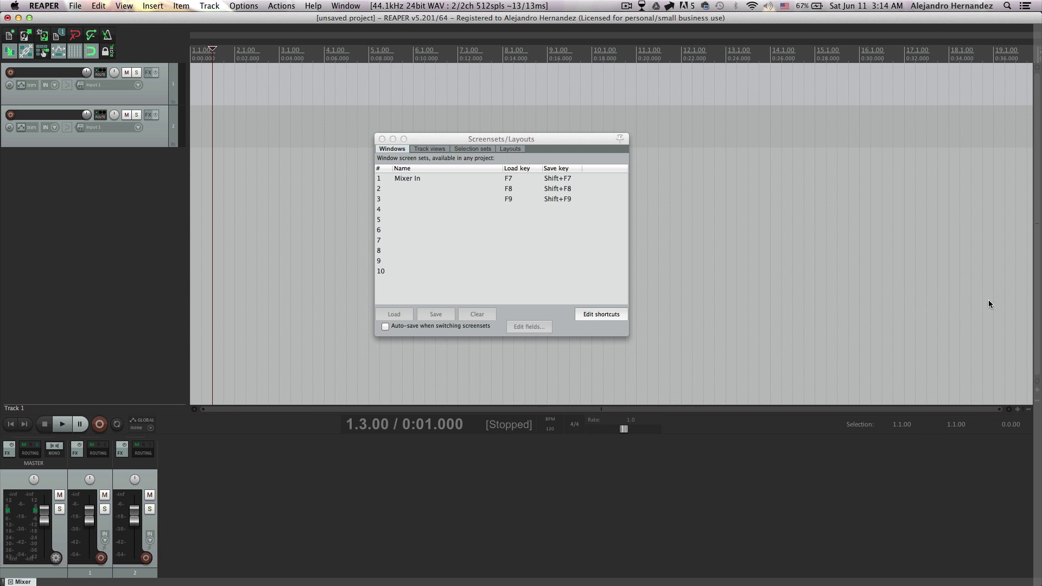
Step: Dock Toolbar 4 on the left, MIDI 2 across the top and MIDI 1 along the bottom
key(F7)
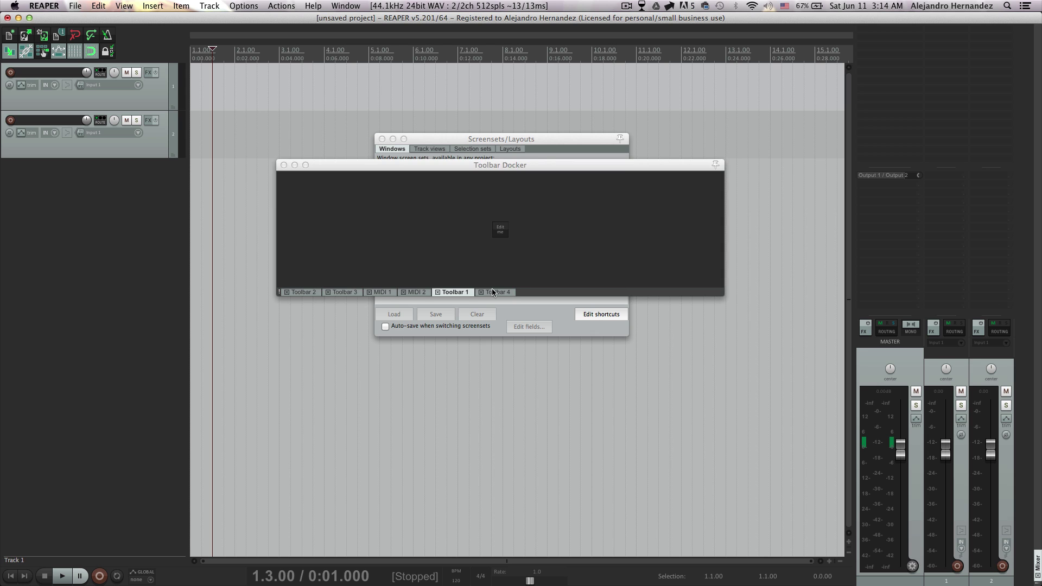
click(492, 293)
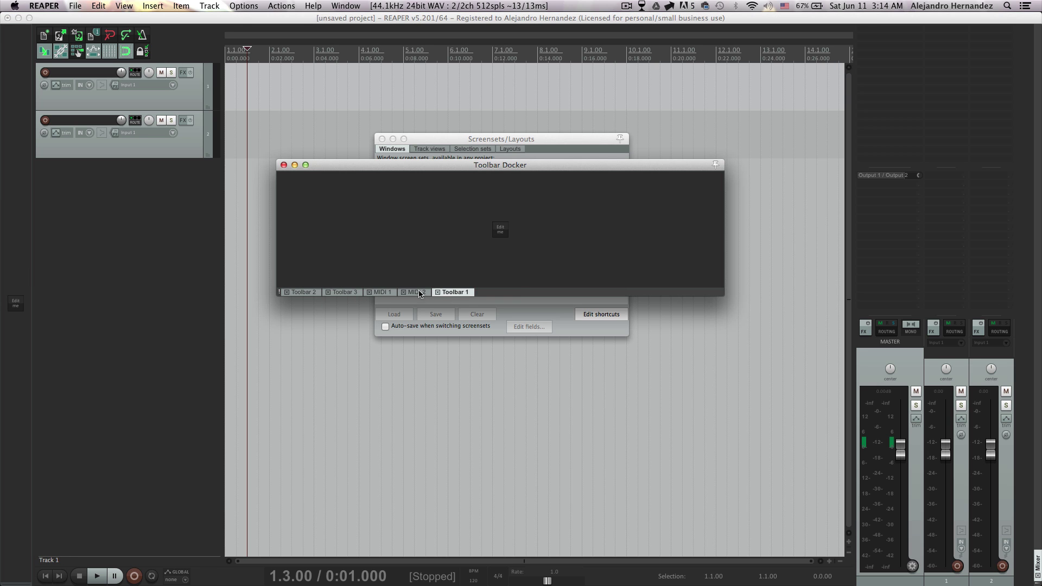
drag(419, 294, 394, 51)
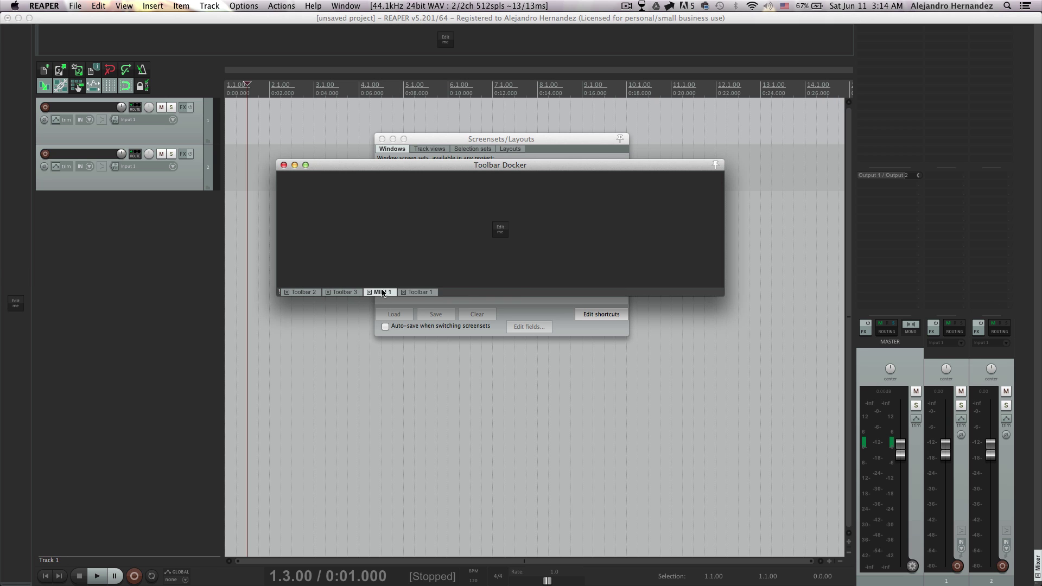
drag(382, 293, 617, 569)
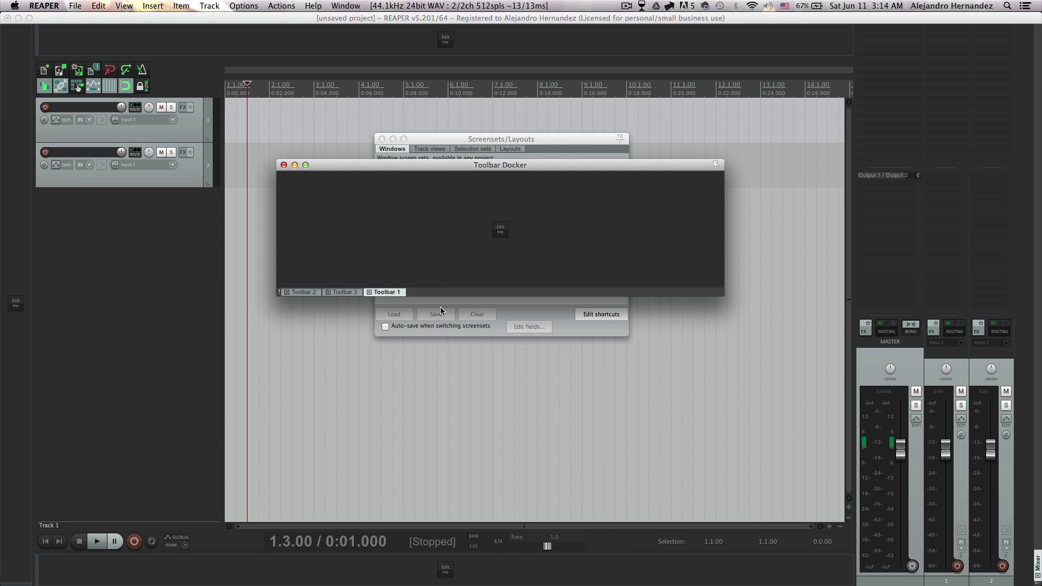
drag(439, 173, 404, 308)
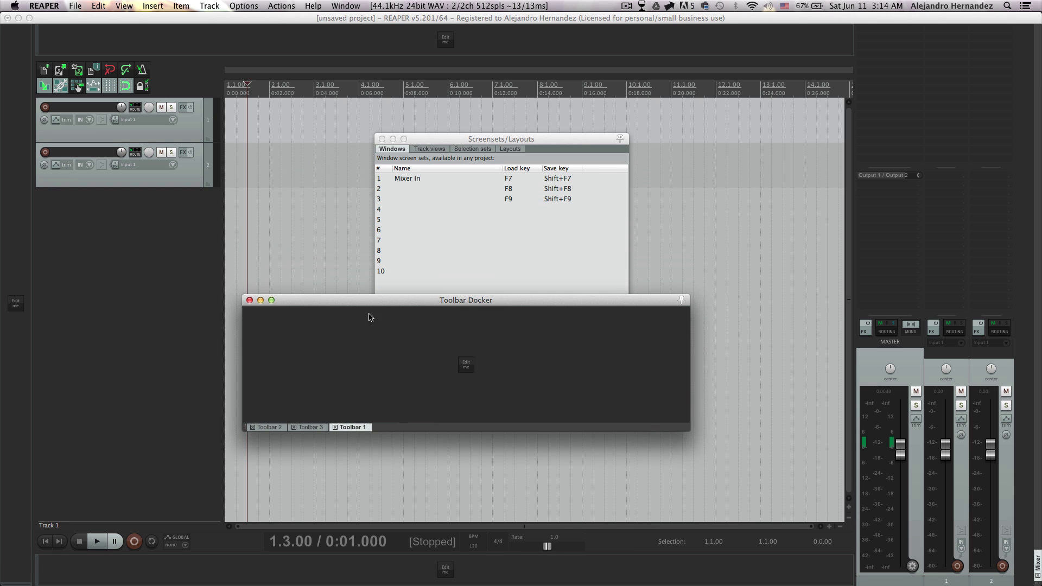
Step: Save this toolbar arrangement into window screenset slot 2 as 'SHITLOAD OF TOOLBARS'
click(444, 190)
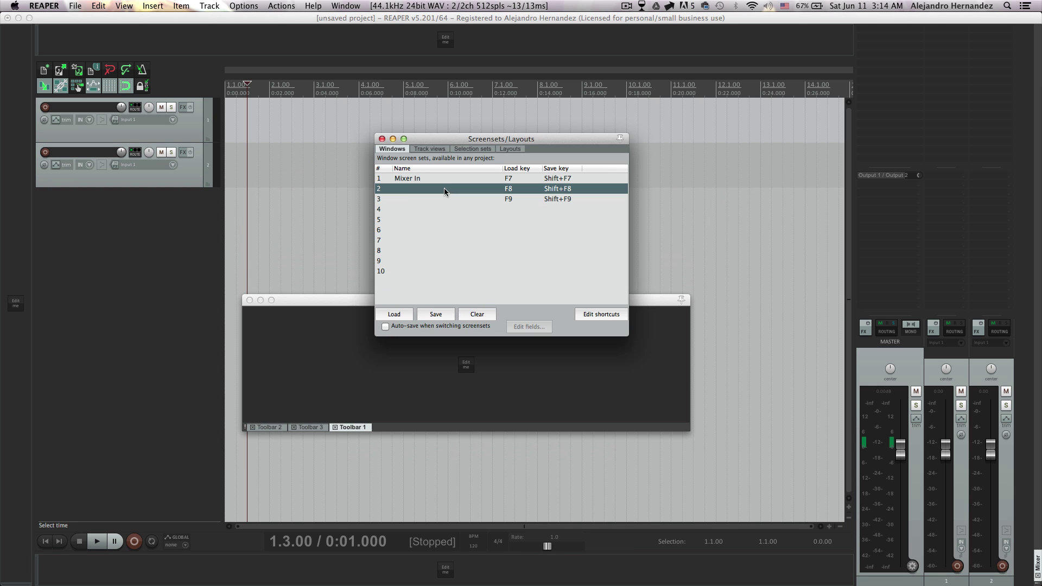
click(435, 315)
text(TO)
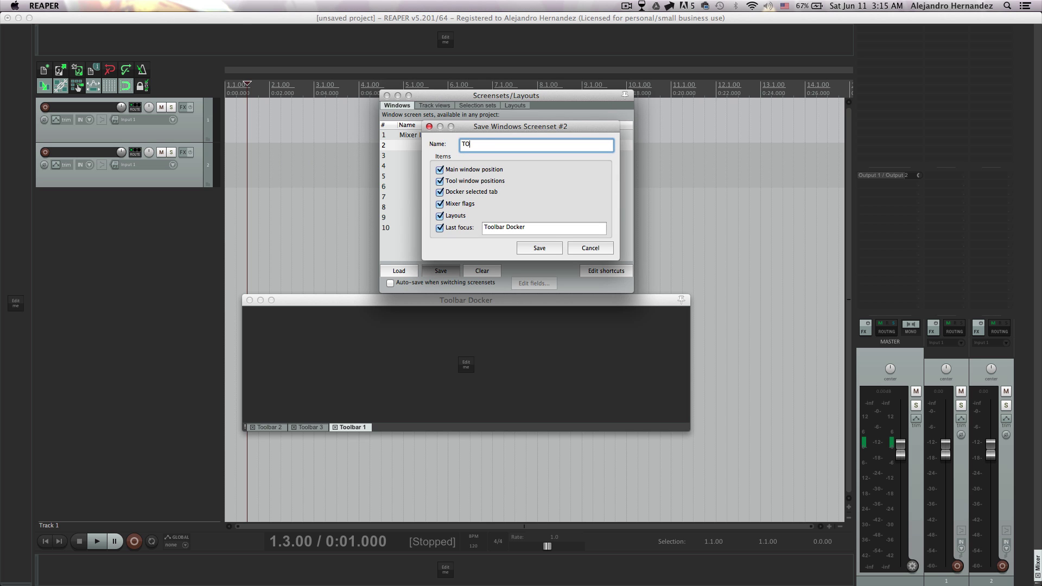
text(OLBA)
key(BackSpace)
text(BARS)
key(Return)
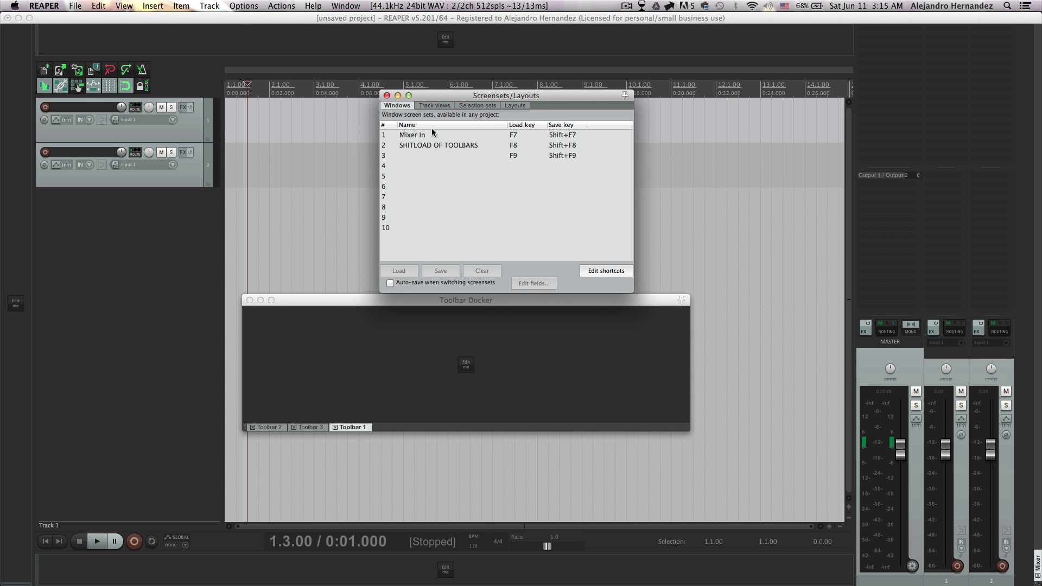
Step: Switch between Mixer In and the toolbar screenset to check them, ending on Mixer In
double_click(427, 235)
double_click(514, 184)
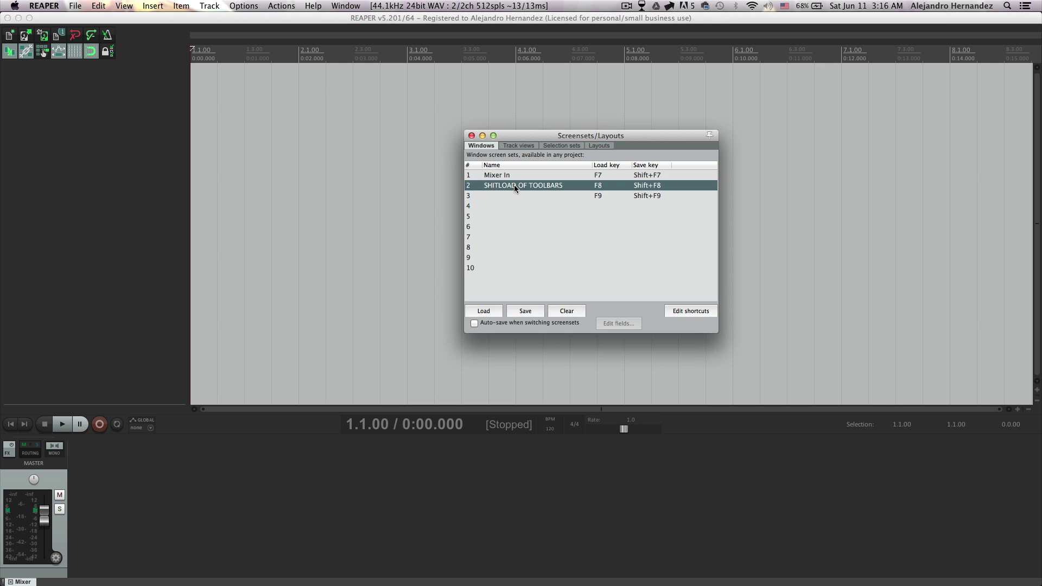
double_click(517, 176)
key(F8)
key(F7)
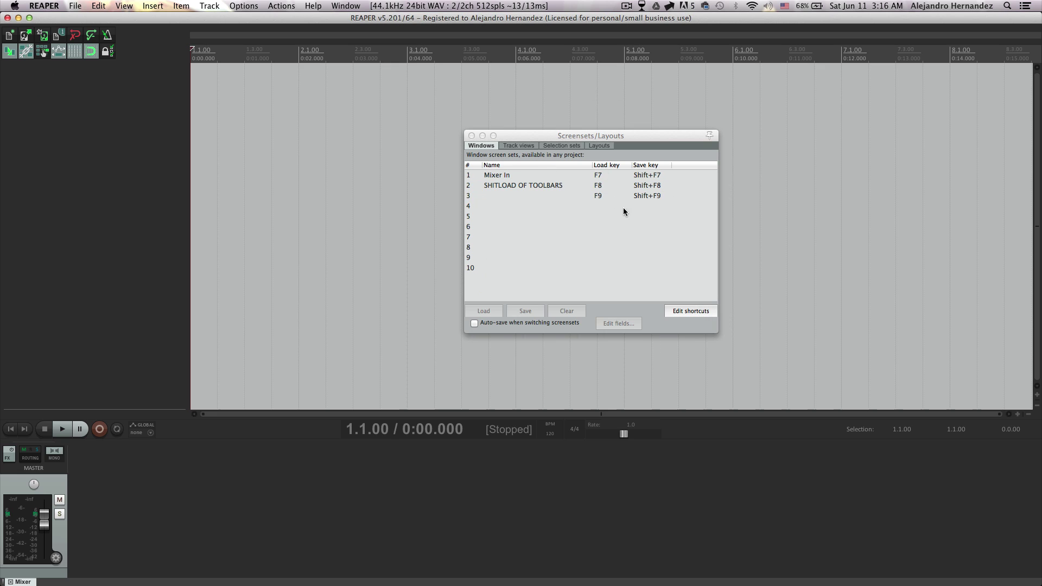
Step: After toggling F8/F7, select 'Screenset: Load window set #01' in the shortcut list and begin adding a shortcut
key(F8)
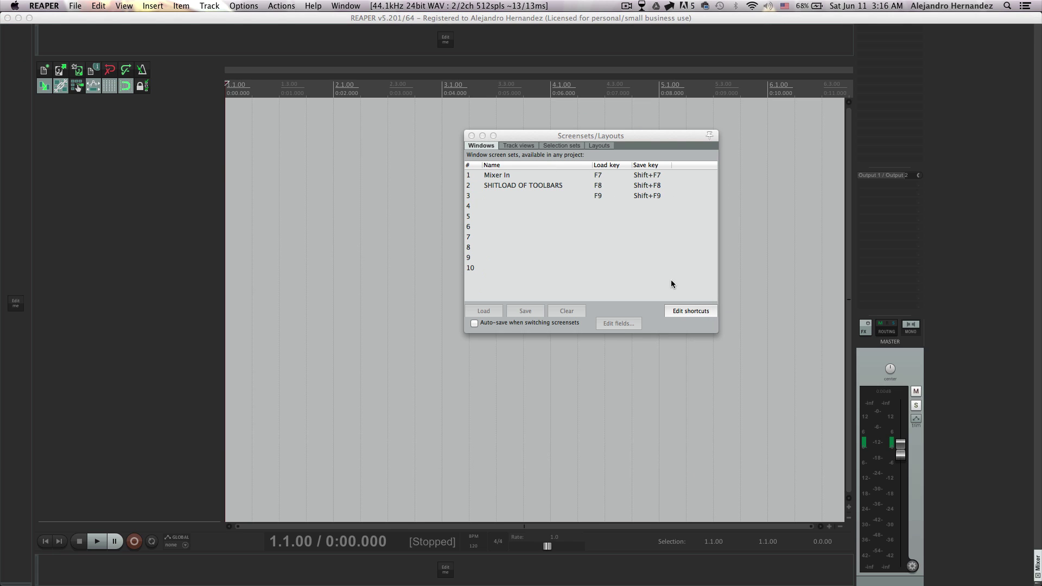
key(F7)
click(681, 312)
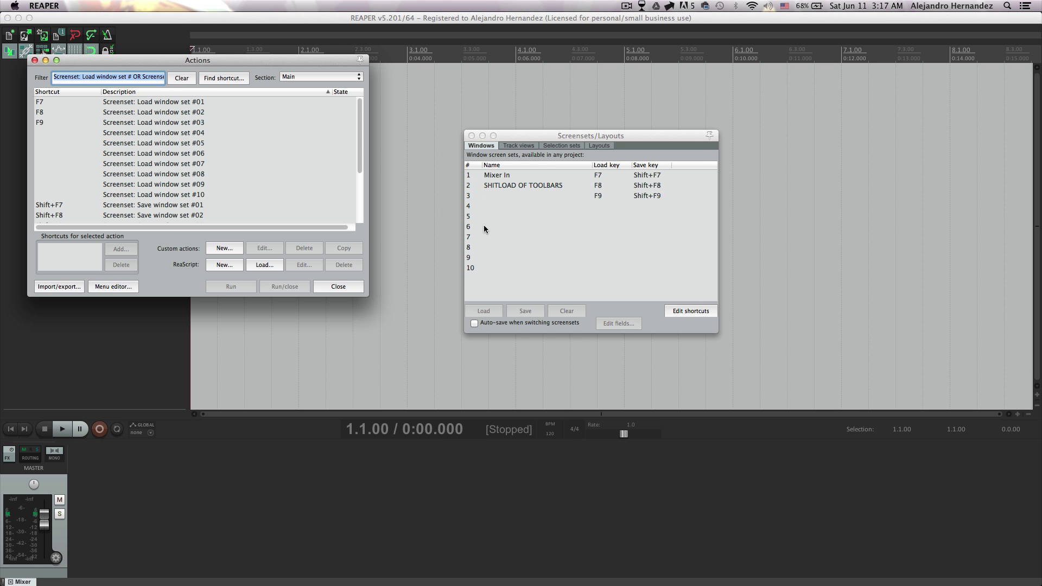
key(Down)
click(129, 253)
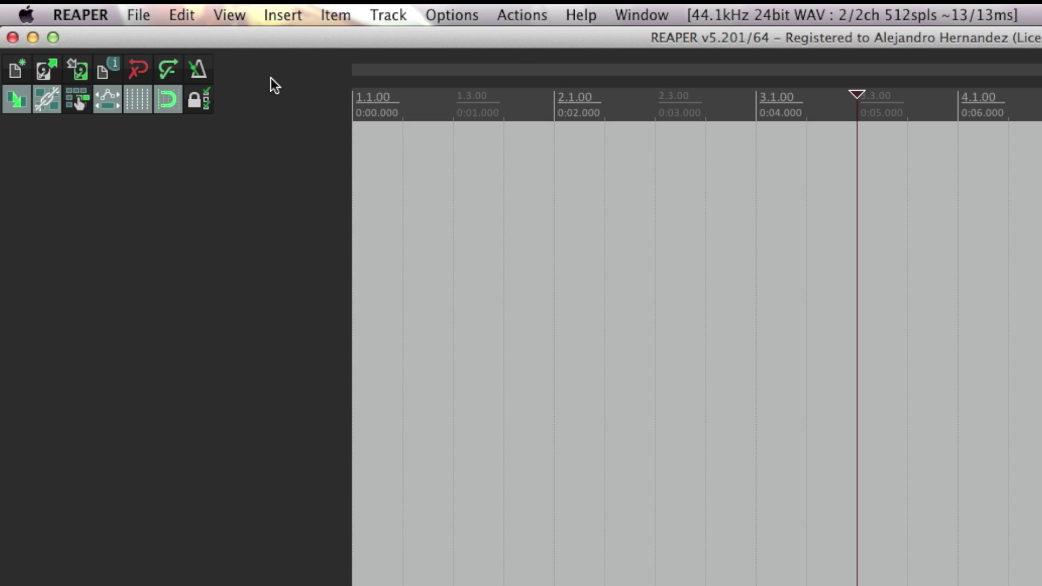
Step: Save the current layout into screenset slot 1 named 'My Layout!'
click(229, 14)
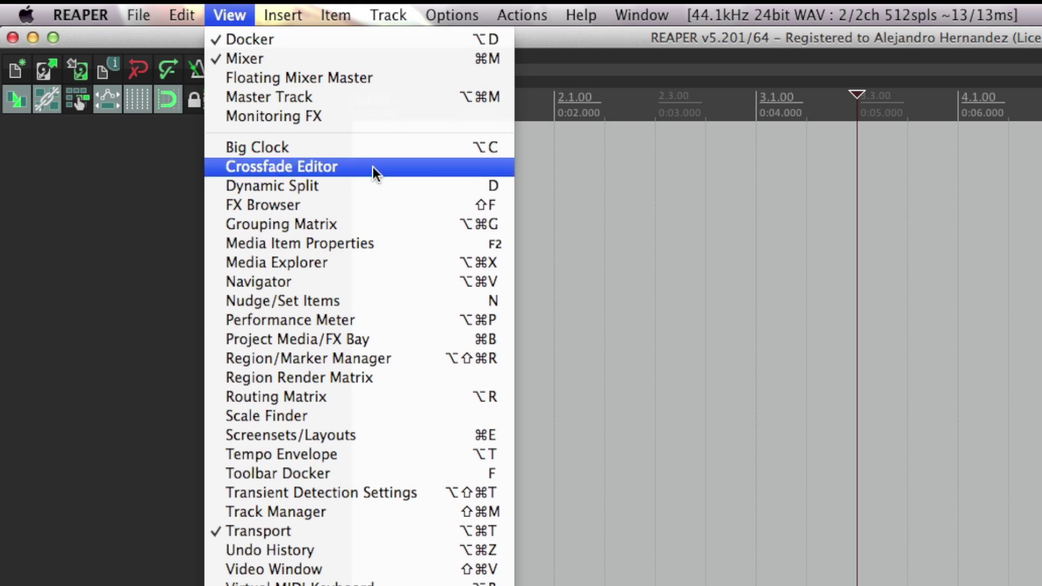
click(345, 435)
click(635, 559)
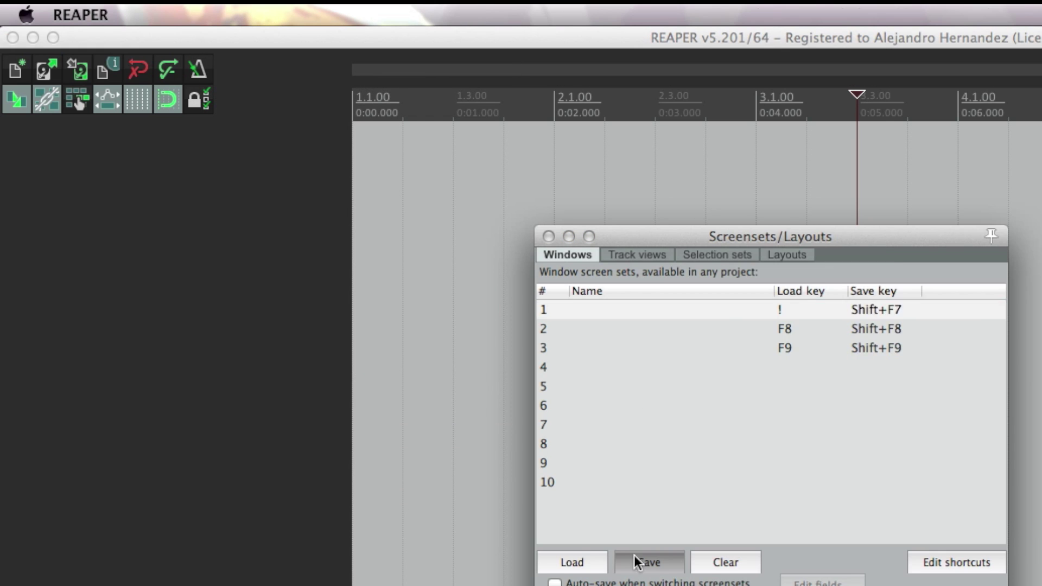
text(My Layout!)
key(Return)
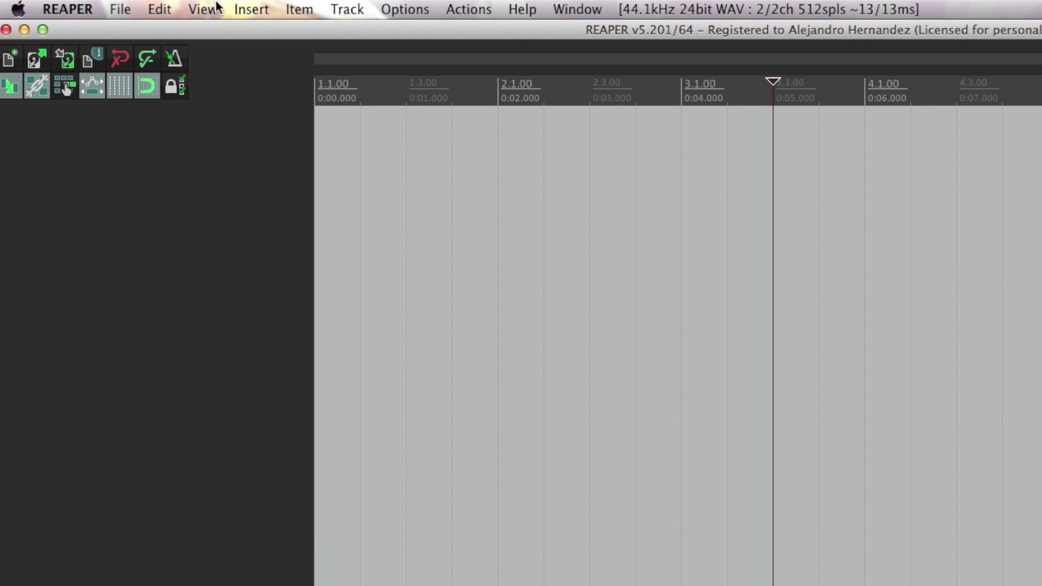
Step: Show the mixer, dock it along the left edge and widen its strip
click(234, 15)
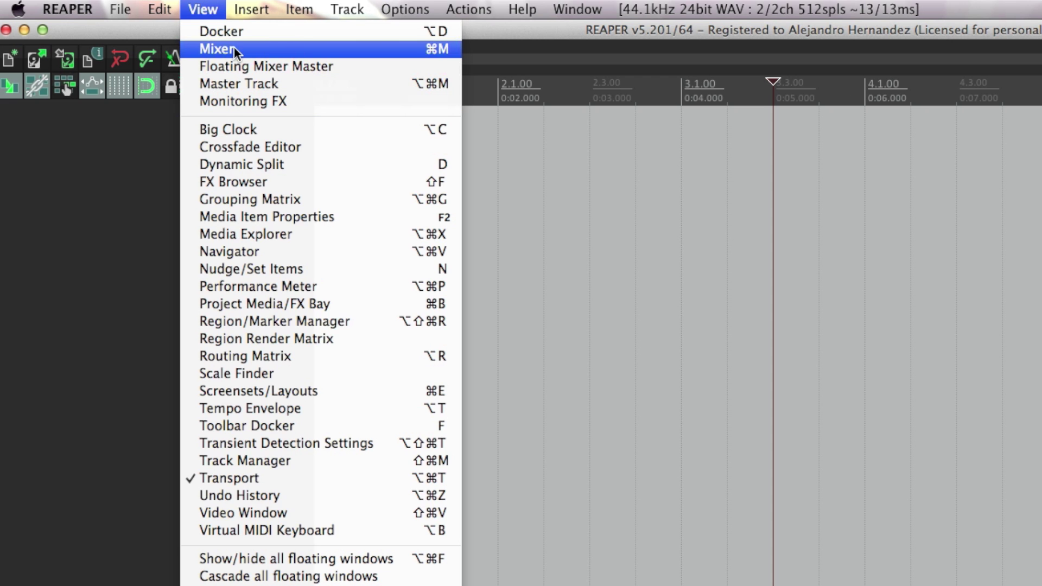
click(222, 48)
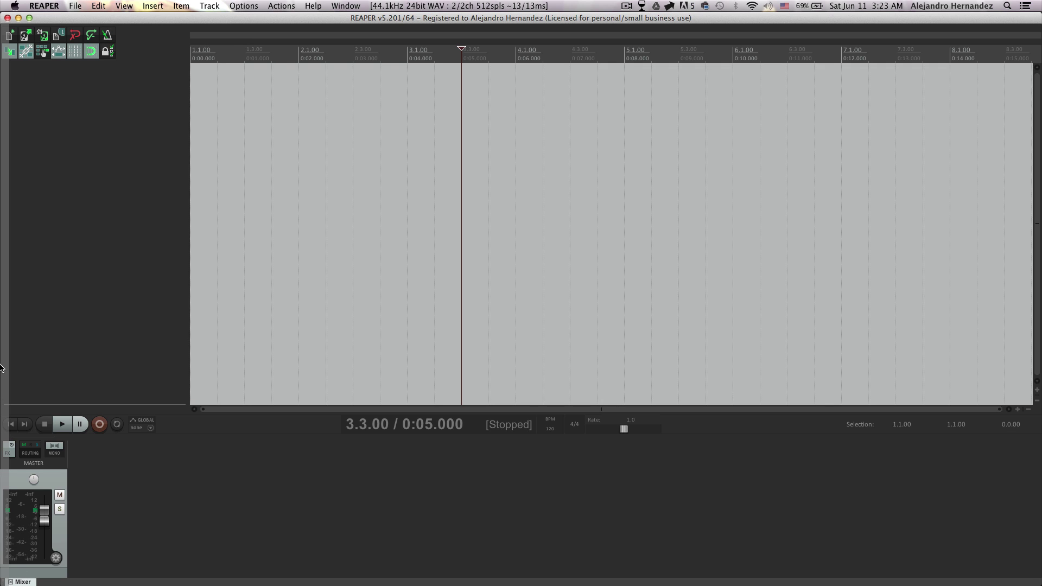
drag(5, 365, 5, 364)
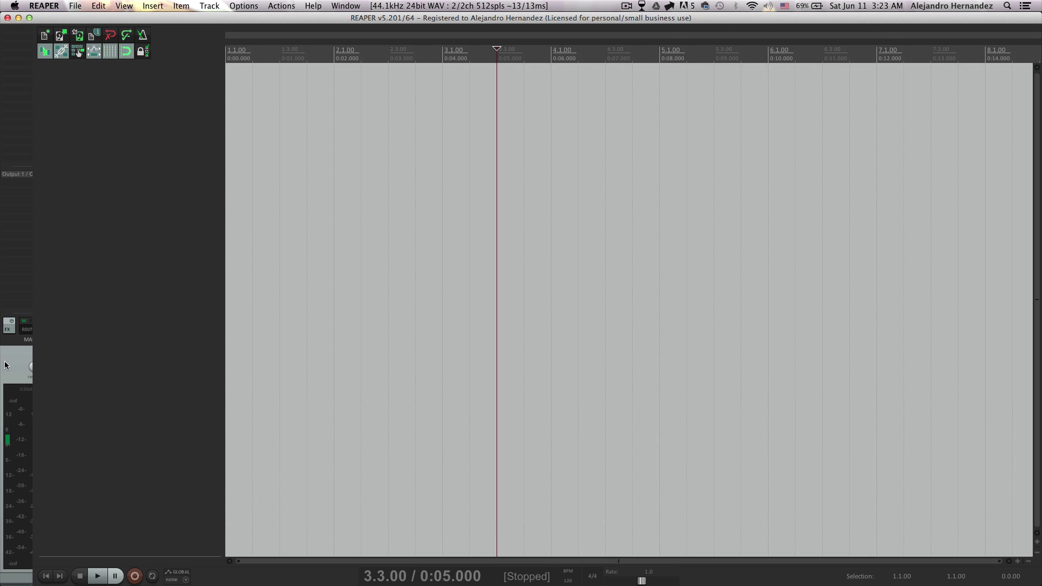
drag(34, 555, 67, 554)
Step: Add new empty tracks until the project holds six tracks
double_click(205, 229)
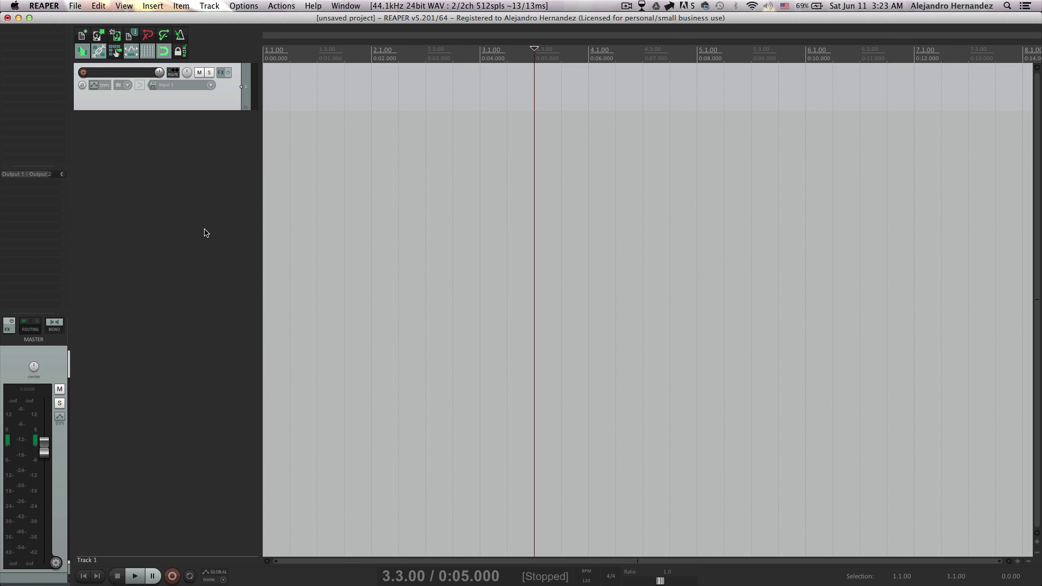
double_click(204, 231)
double_click(197, 247)
double_click(191, 270)
double_click(200, 329)
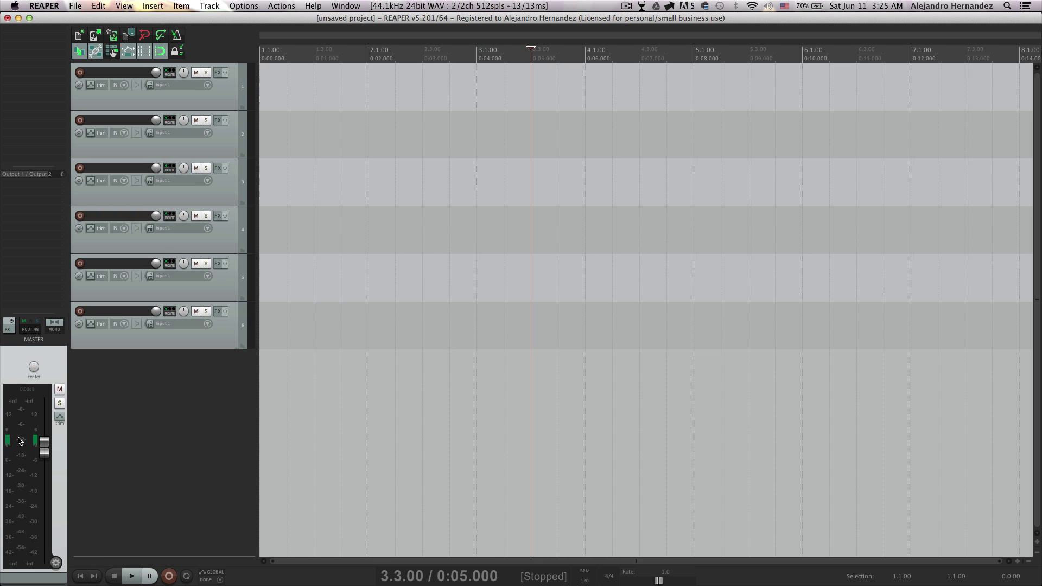
right_click(49, 367)
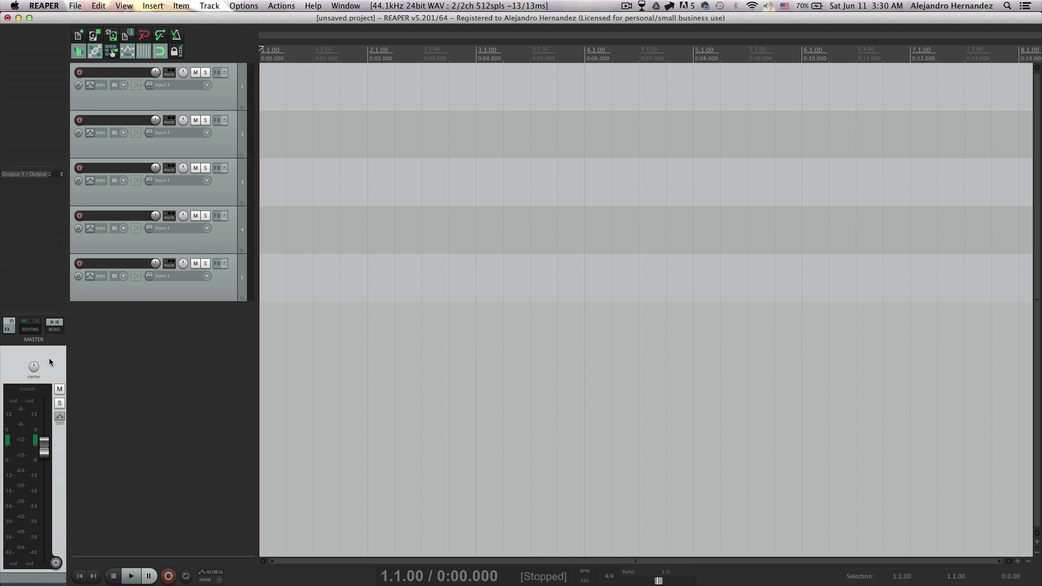
Step: Show the master track in the docker, make the dock taller and stretch the master fader full height
right_click(48, 357)
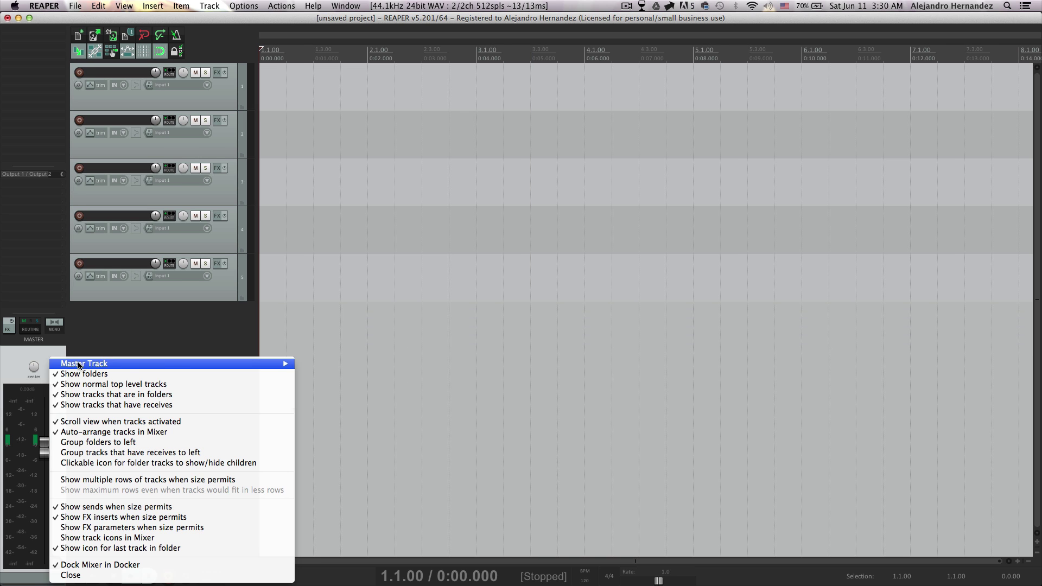
mouse_move(78, 365)
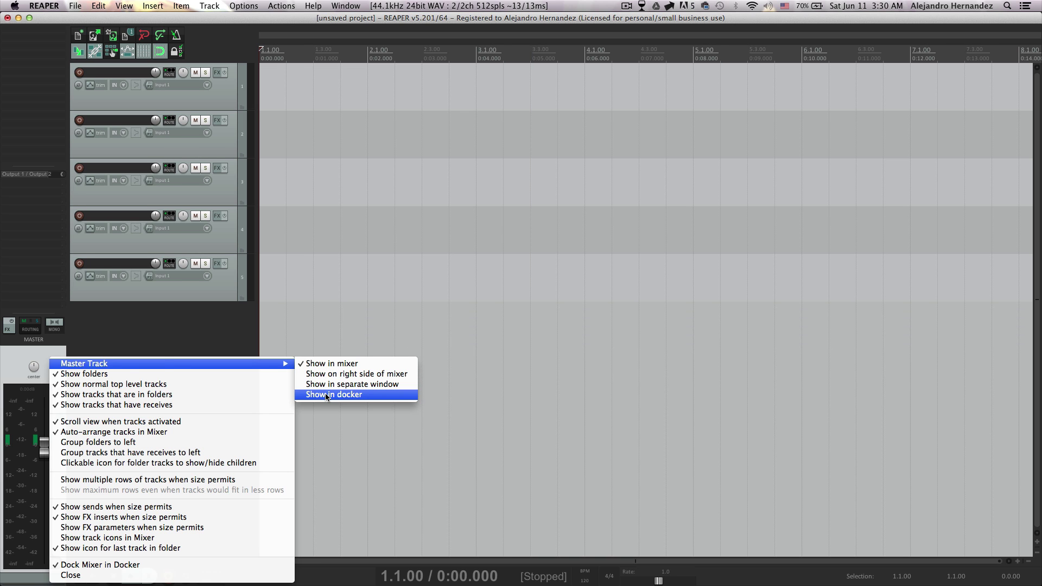
click(326, 394)
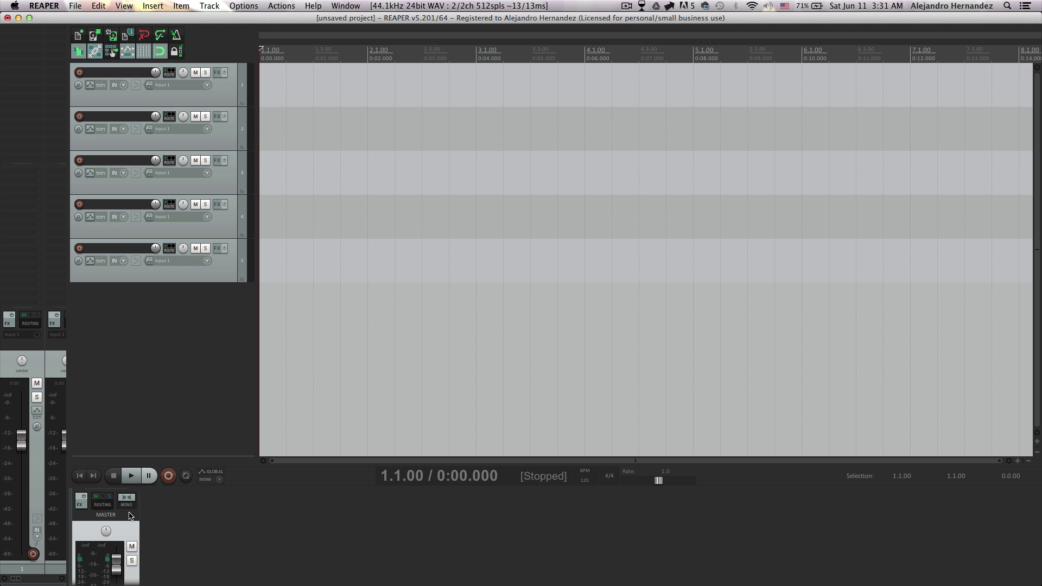
drag(144, 487, 144, 383)
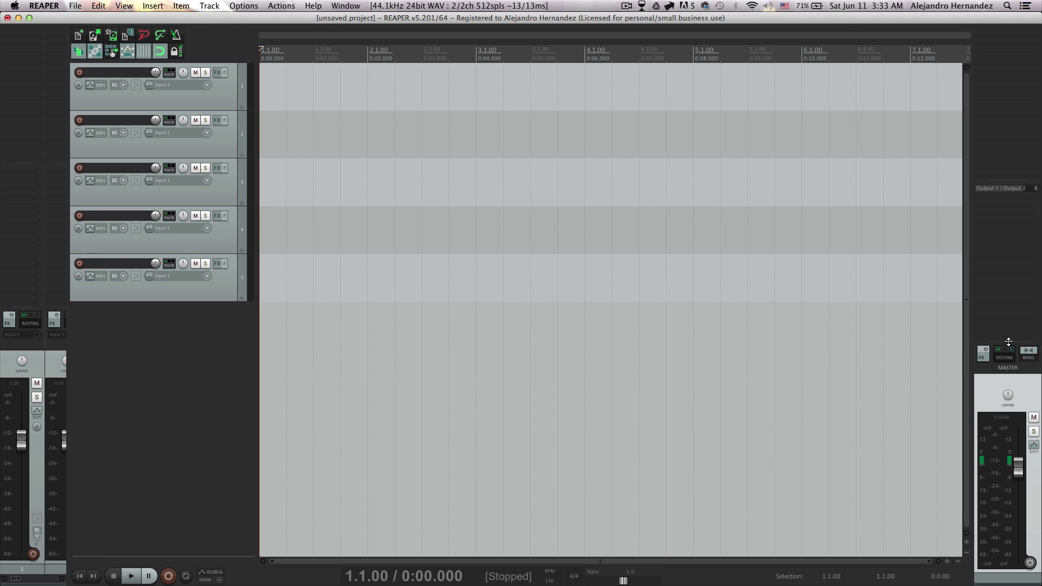
drag(1008, 342, 1017, 46)
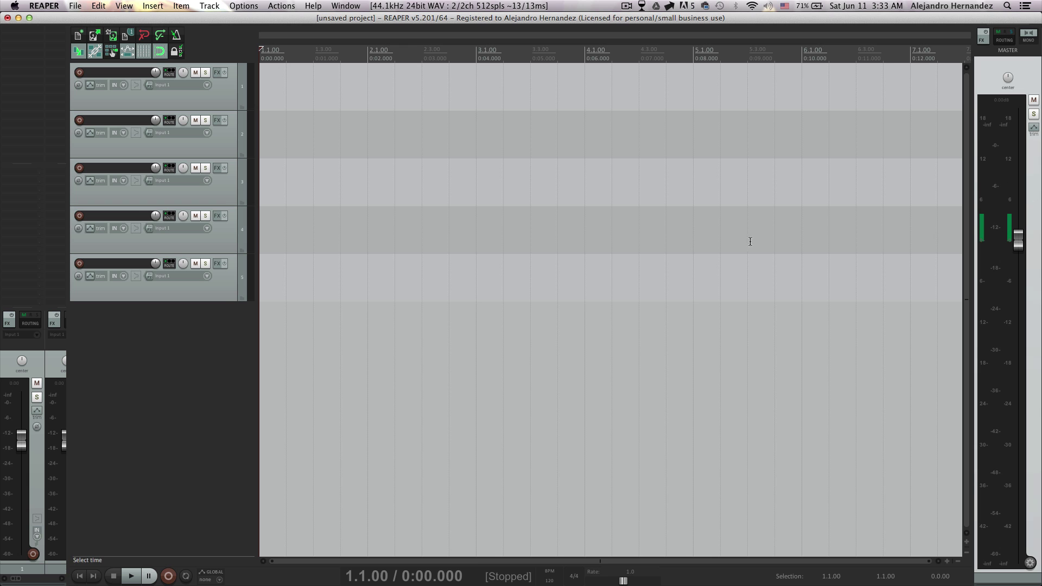
click(586, 179)
Step: Set the Mixer Panel layout to 'ab --- Standard Sidebar' and adjust the sidebar strip width
click(124, 5)
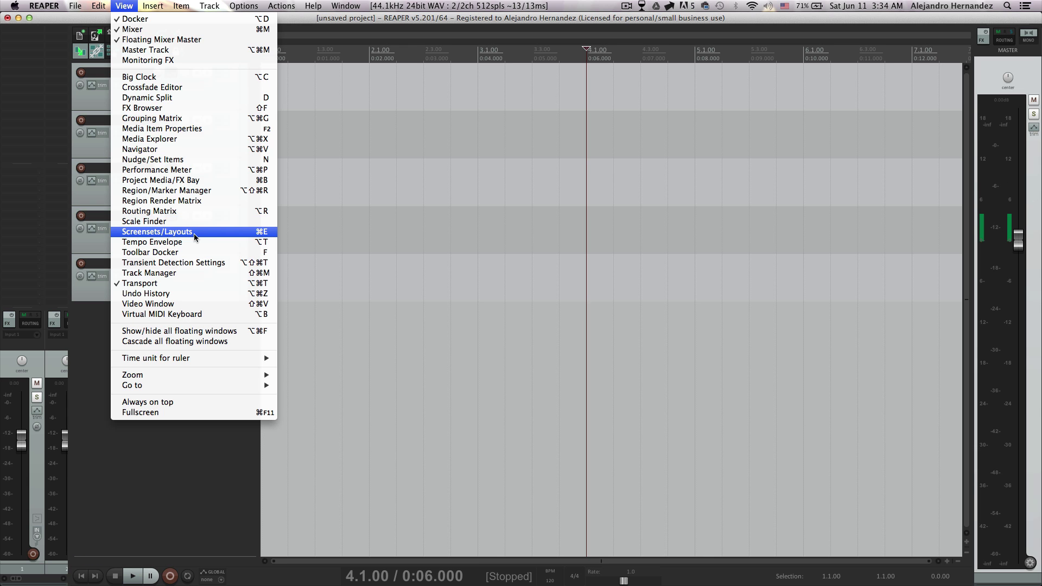
click(194, 233)
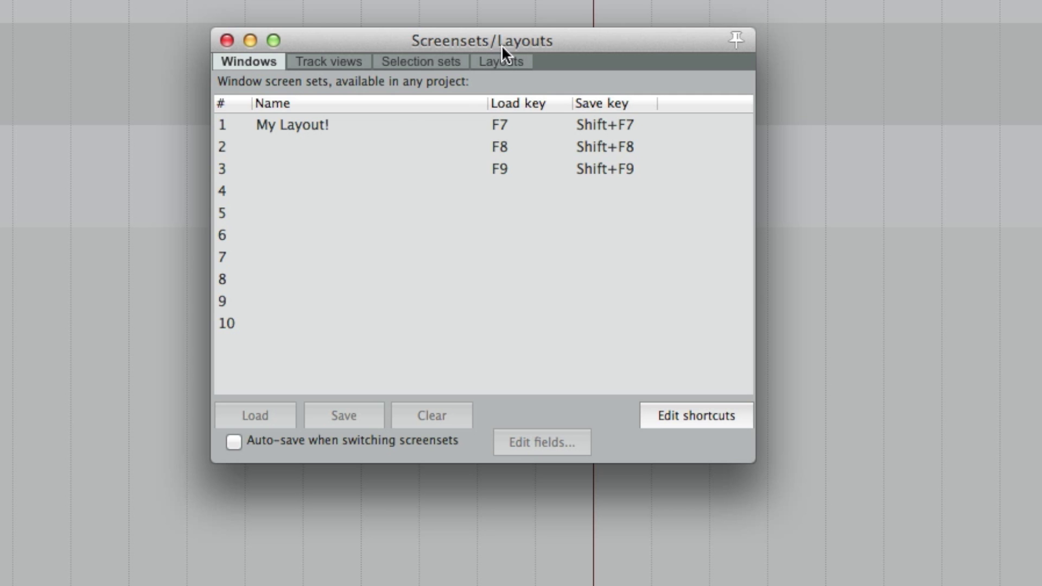
click(497, 61)
click(245, 256)
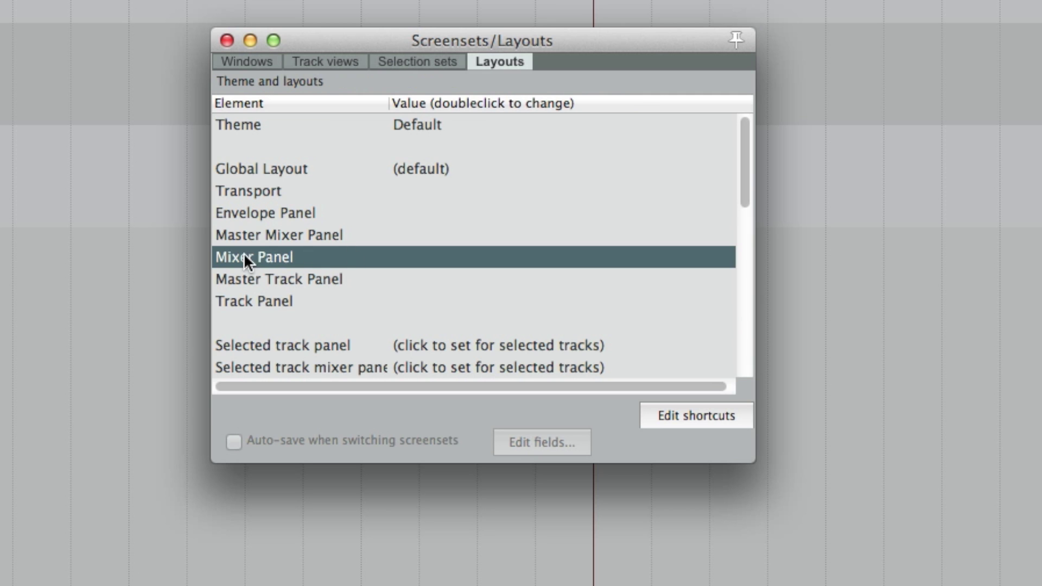
double_click(435, 256)
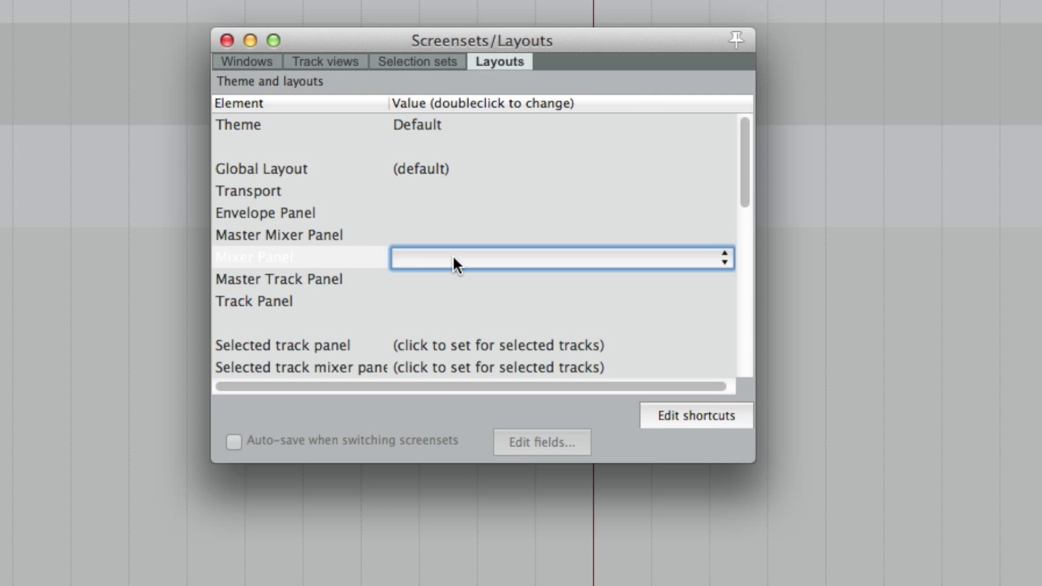
click(452, 255)
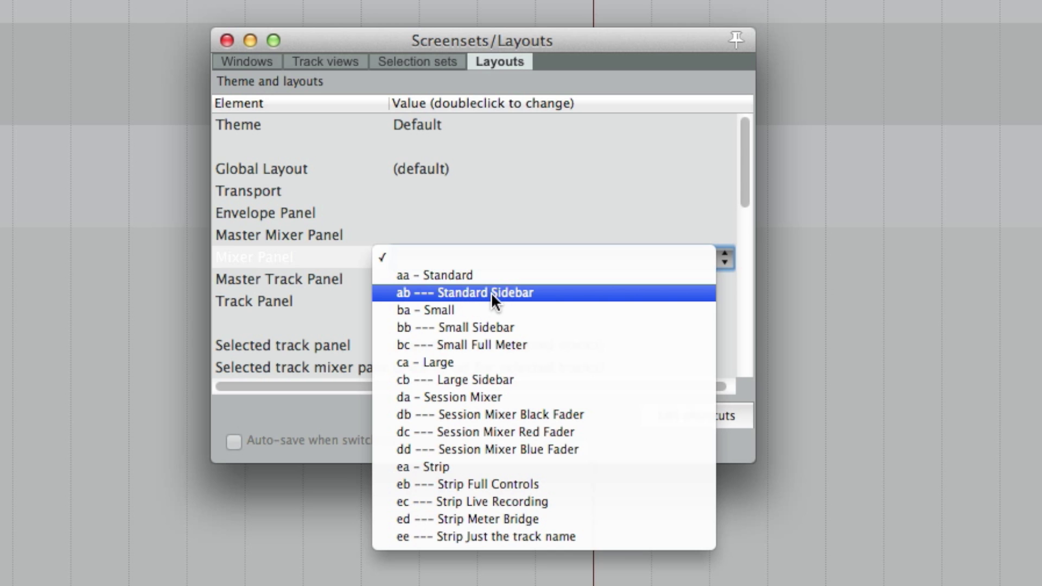
click(491, 292)
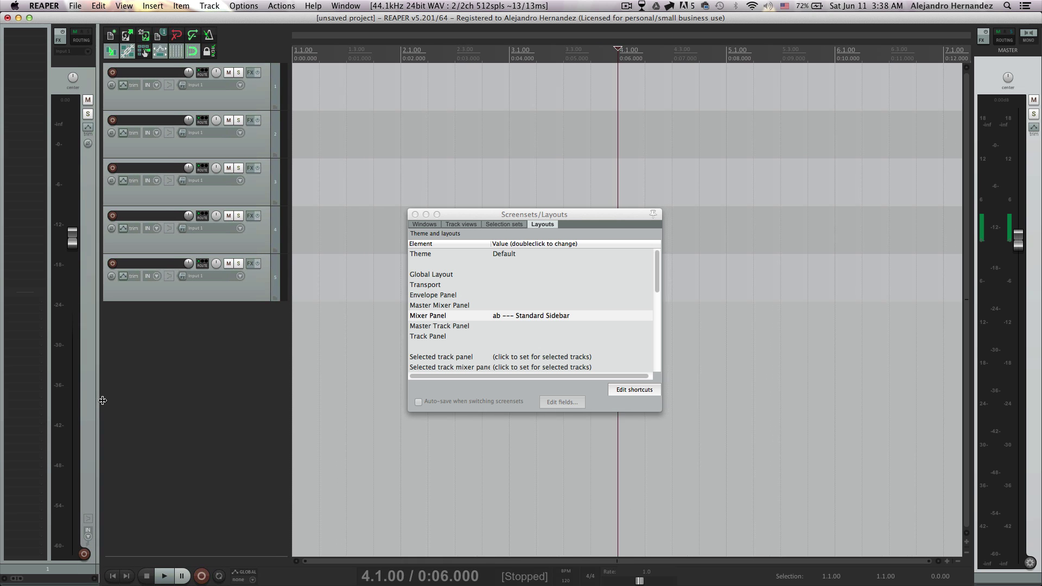
drag(102, 400, 99, 401)
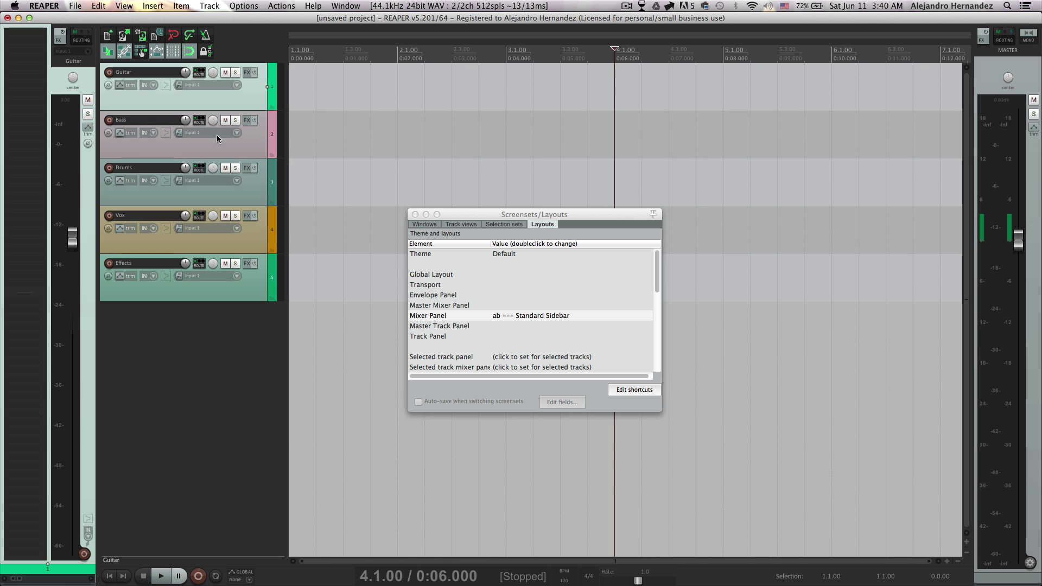
Step: Select the Bass track and another track to confirm the sidebar strip follows the selection
click(123, 157)
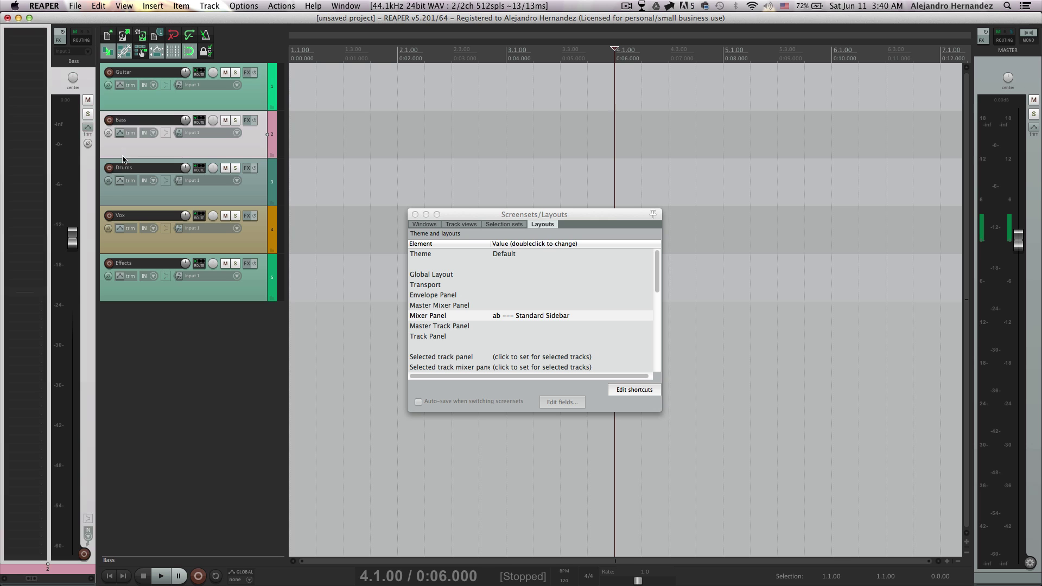
click(108, 198)
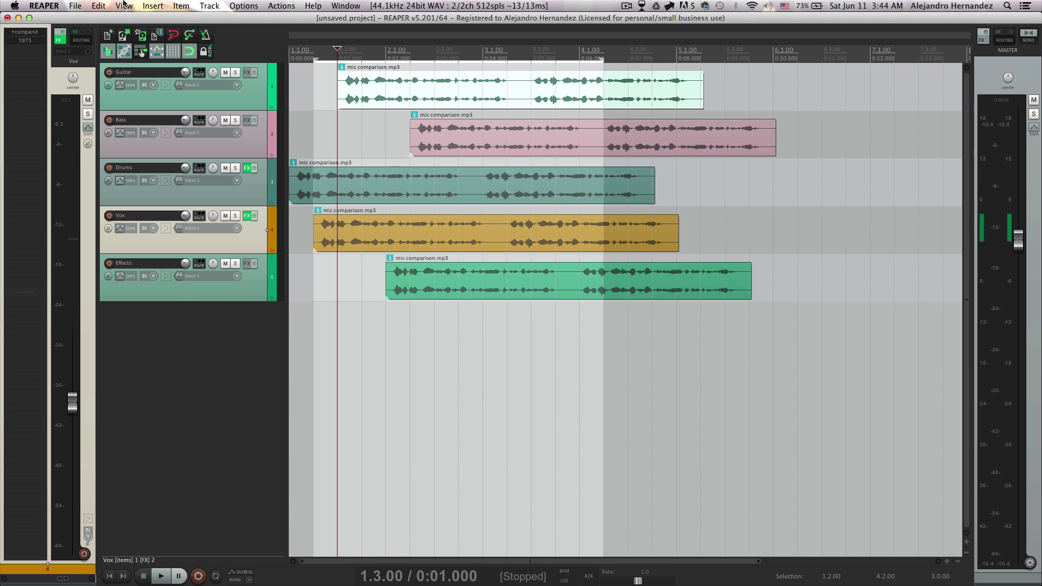
click(124, 4)
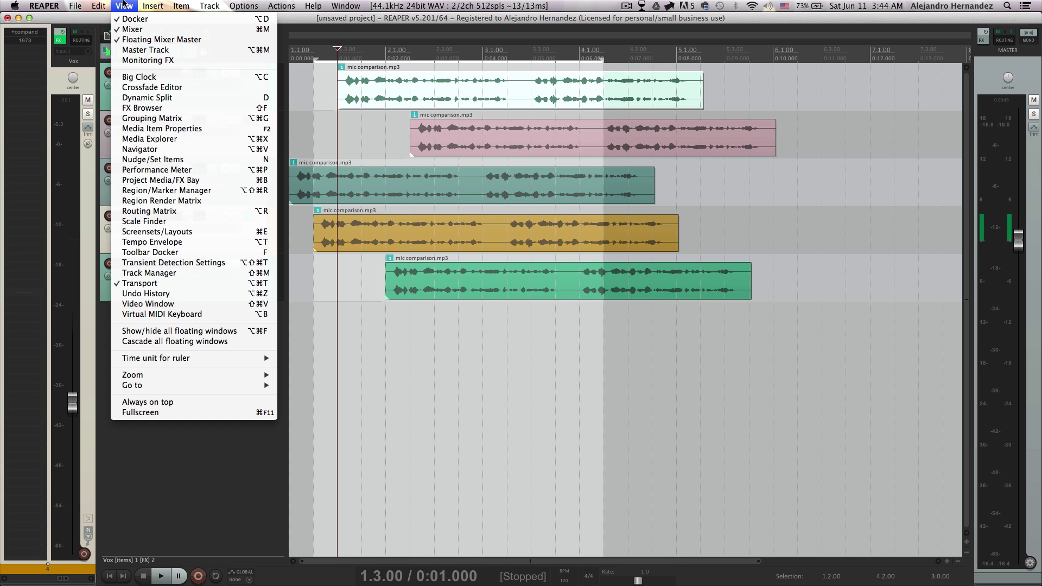
Step: Save the current window arrangement into screenset slot 2 as 'My New Layout!'
click(157, 231)
click(422, 224)
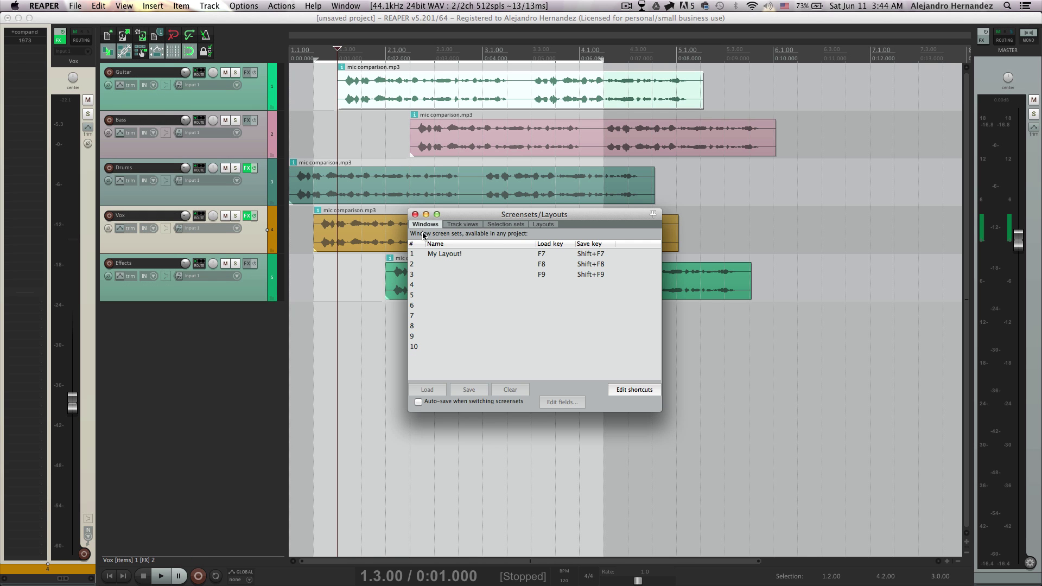
click(461, 254)
click(473, 266)
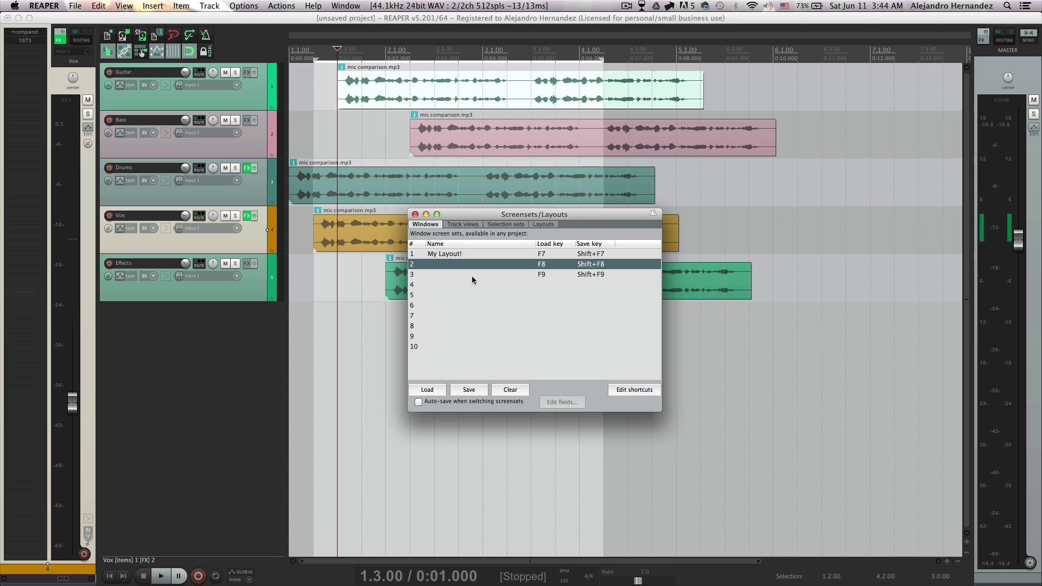
click(477, 390)
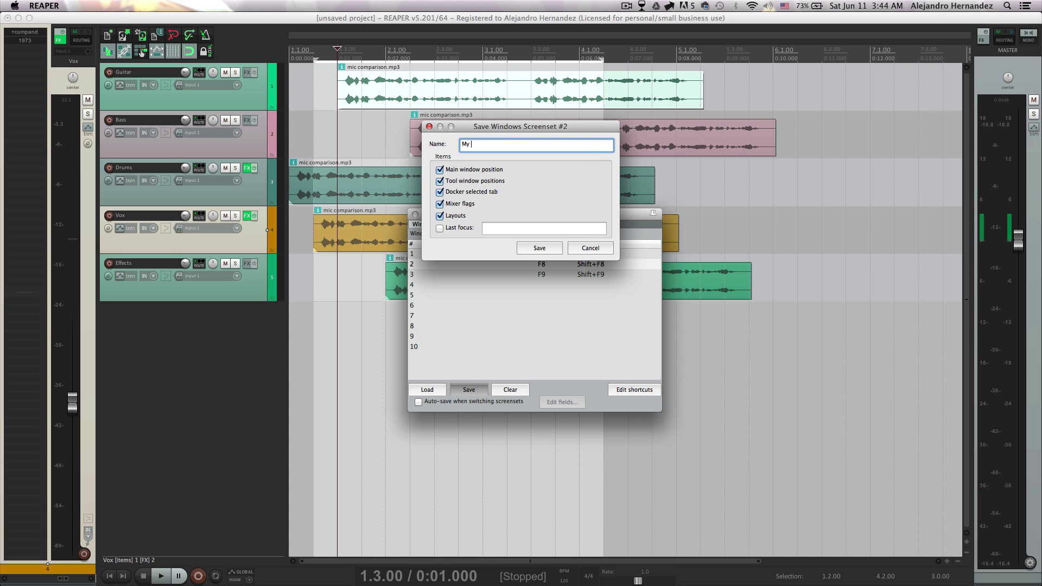
text(My New Layout!)
key(Return)
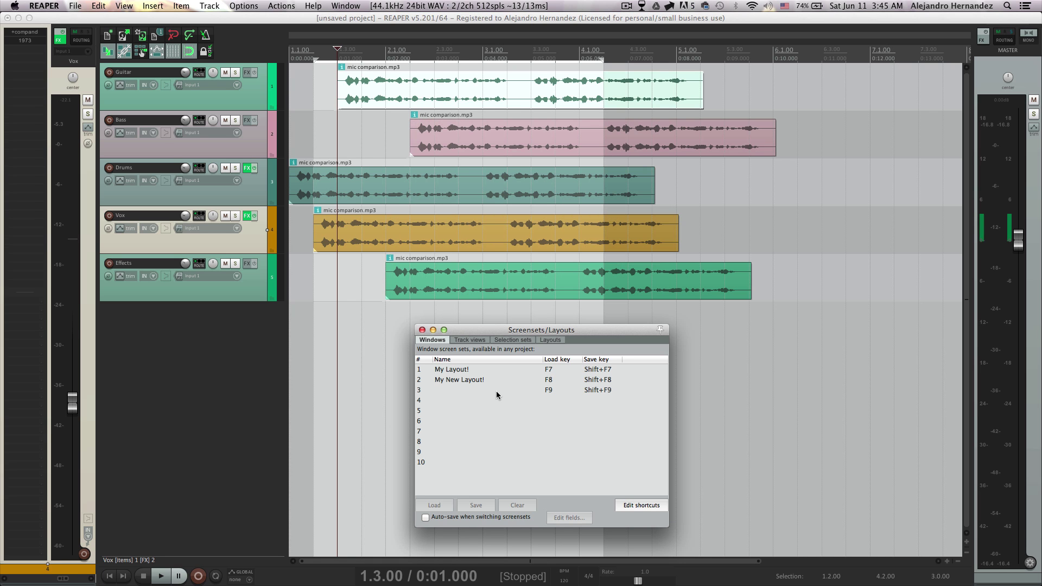
Step: Load screenset 1, then screenset 2, to compare the two layouts
double_click(483, 371)
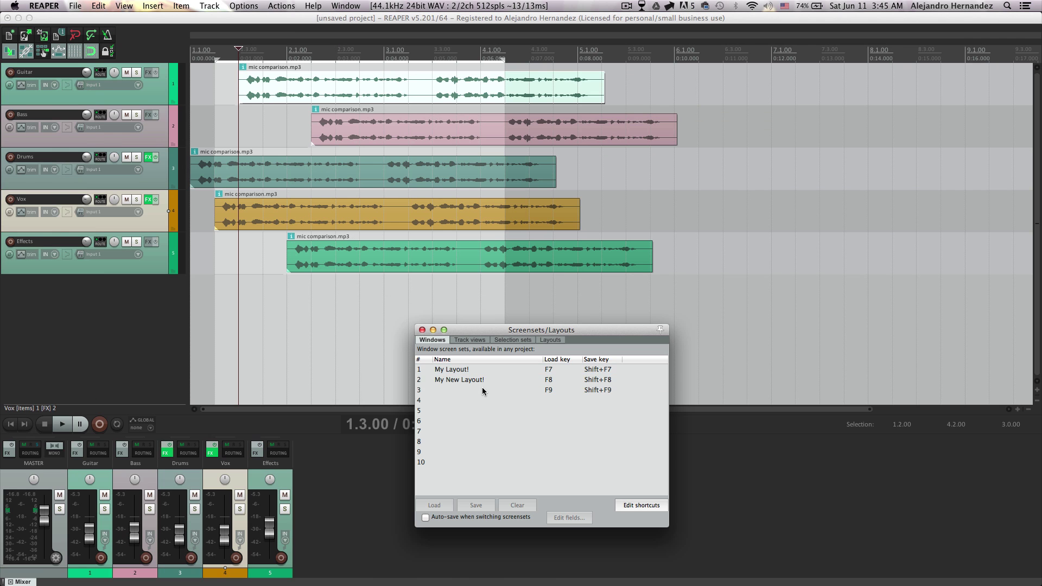
double_click(484, 380)
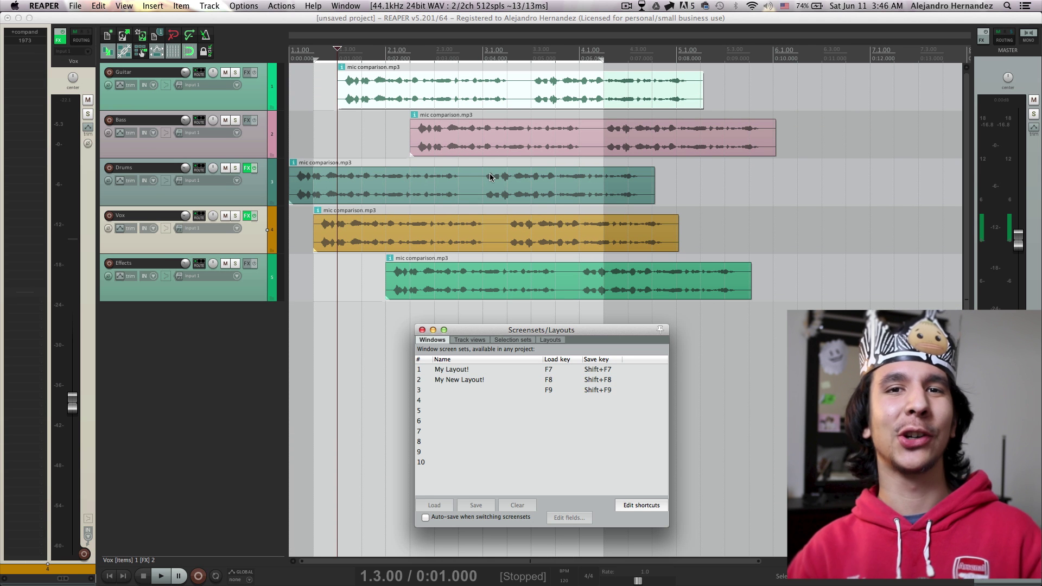